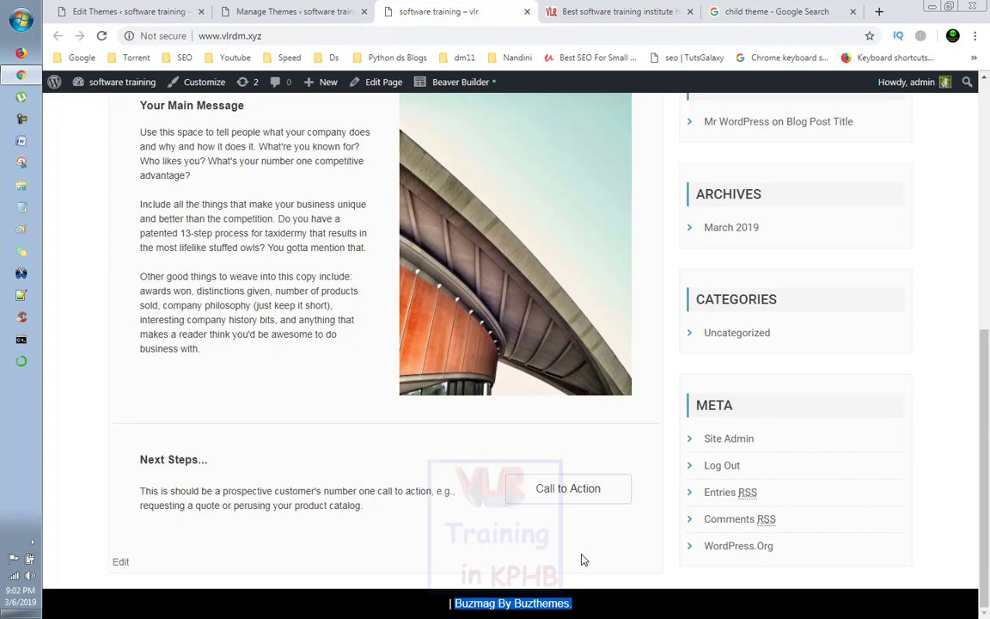
scroll(475, 341, up, 1)
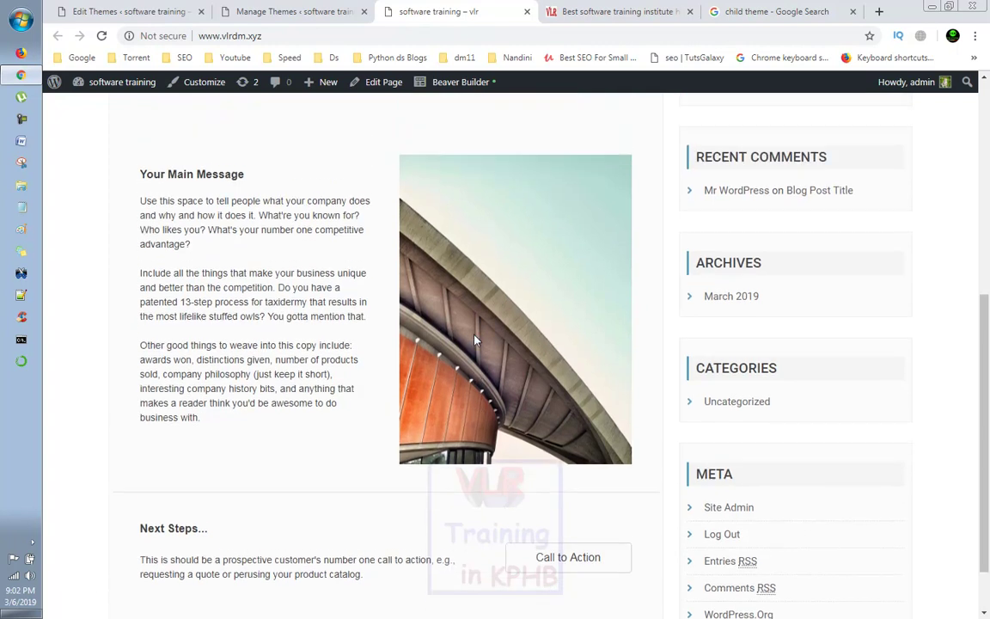
scroll(415, 251, up, 2)
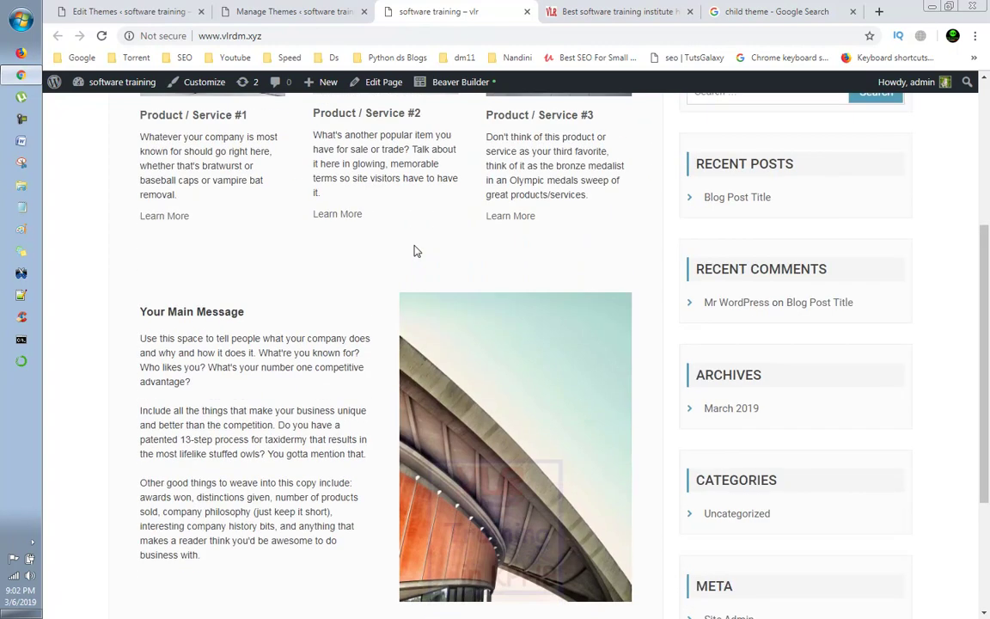
scroll(414, 250, up, 4)
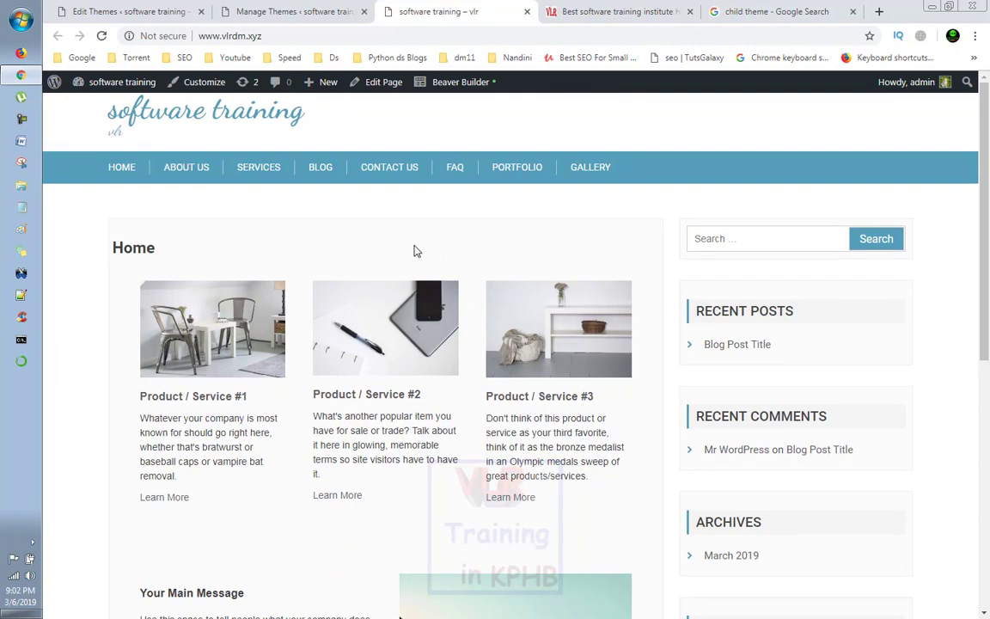
scroll(414, 250, down, 1)
scroll(413, 250, up, 1)
scroll(398, 207, down, 1)
scroll(398, 206, up, 1)
Step: Go to Plugins > Add New from the theme editor and focus the Search plugins box
click(97, 15)
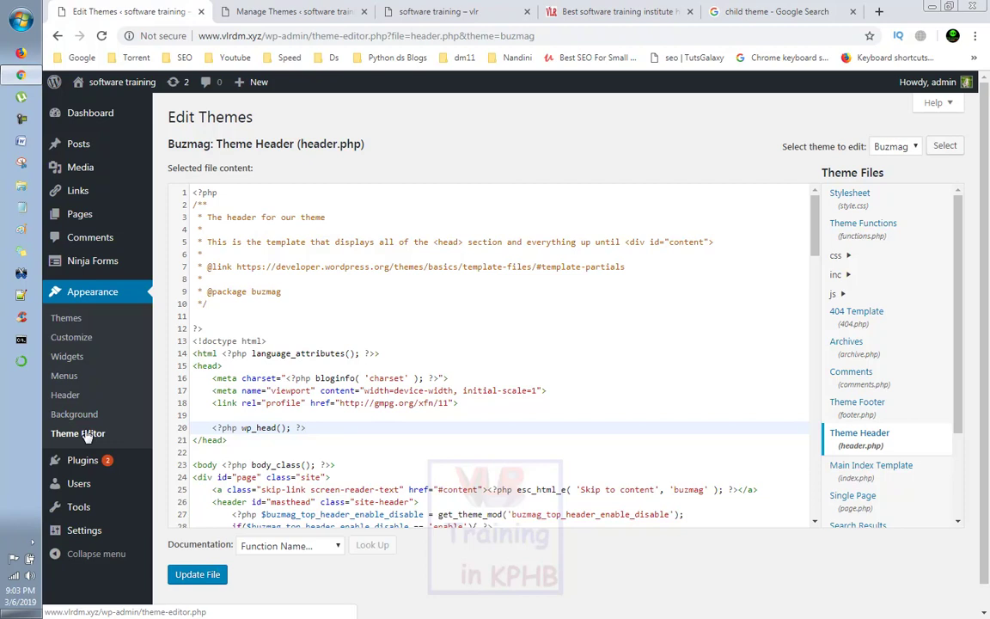
mouse_move(90, 461)
click(182, 481)
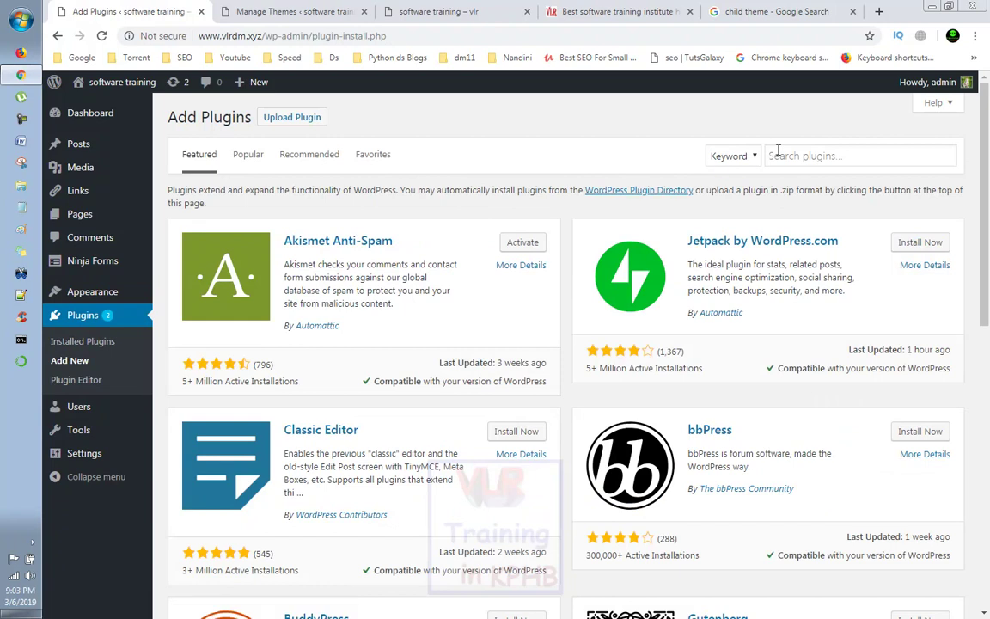
click(778, 152)
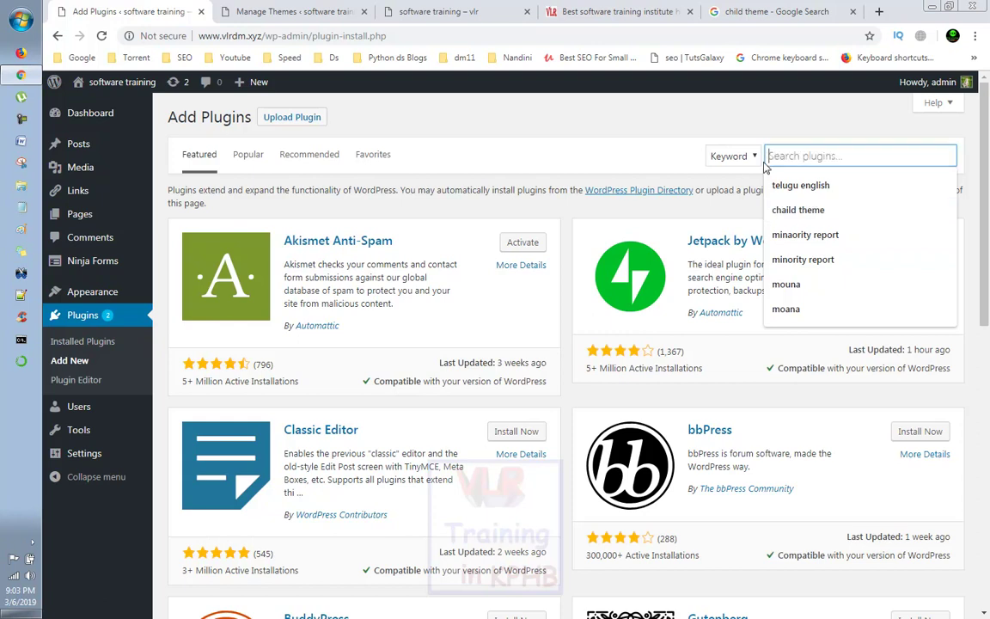
Step: Search plugins for 'child th', then install and activate Child Theme Configurator
text(chil)
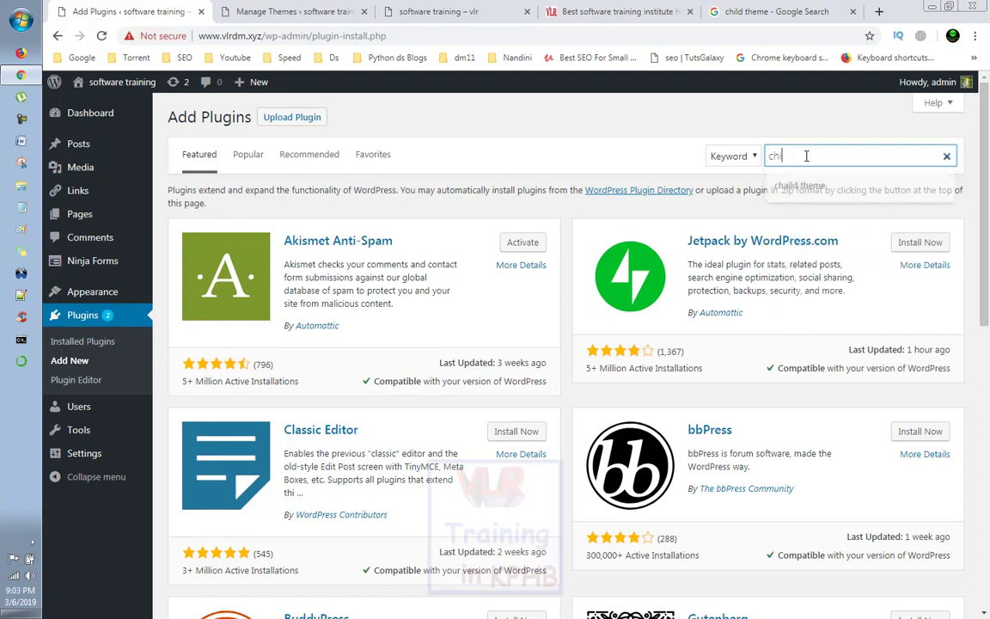
text(d theme)
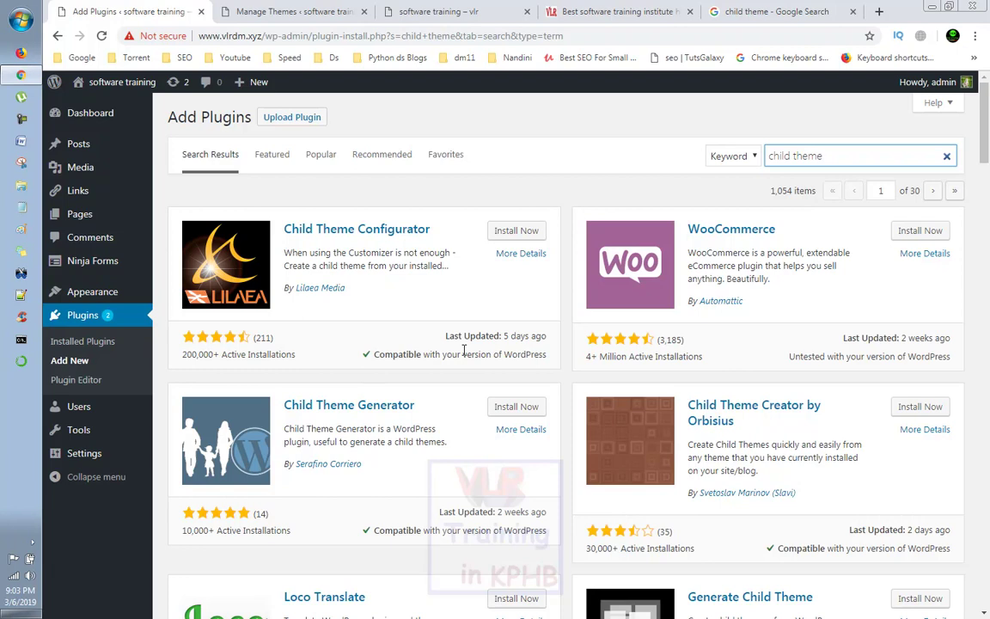
scroll(464, 349, down, 1)
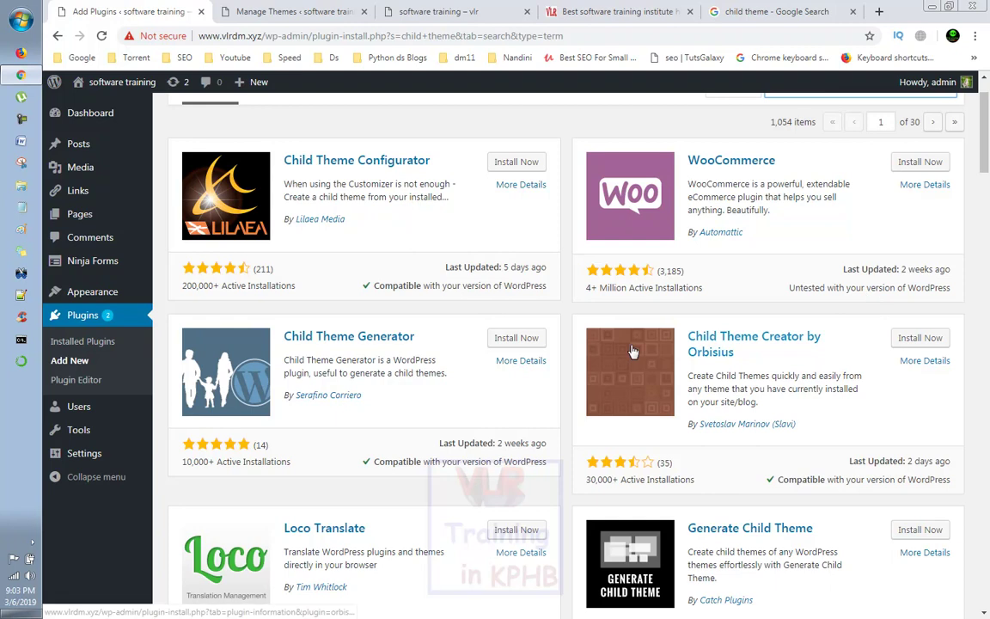
scroll(633, 351, down, 1)
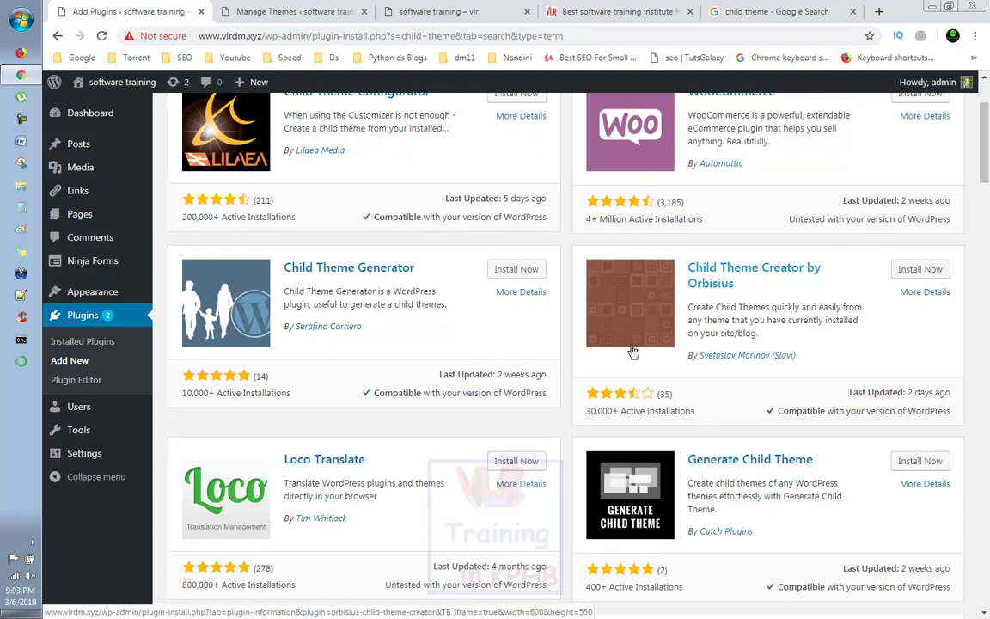
scroll(634, 350, up, 1)
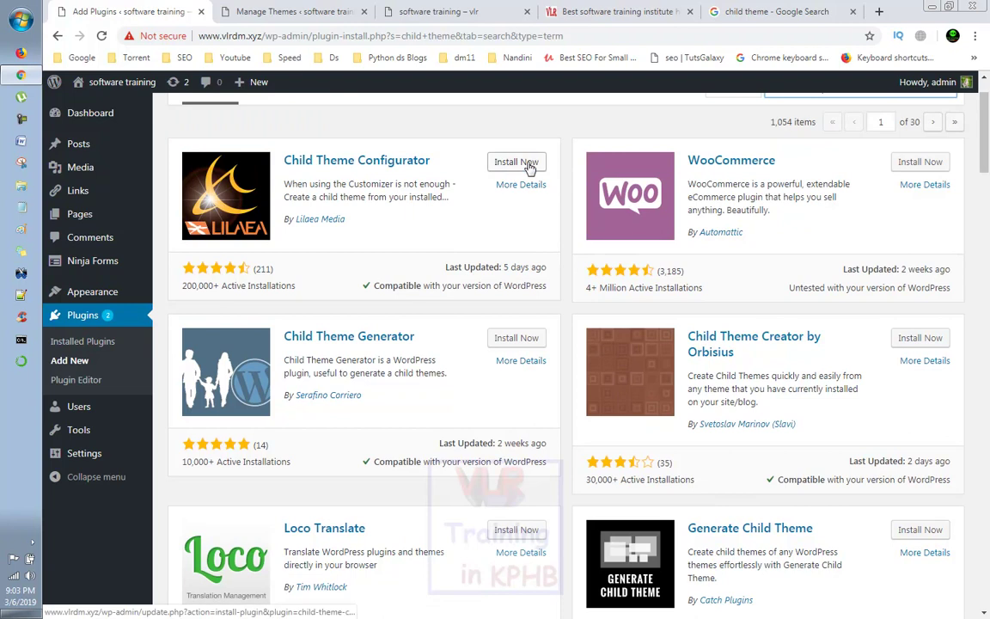
scroll(592, 327, down, 4)
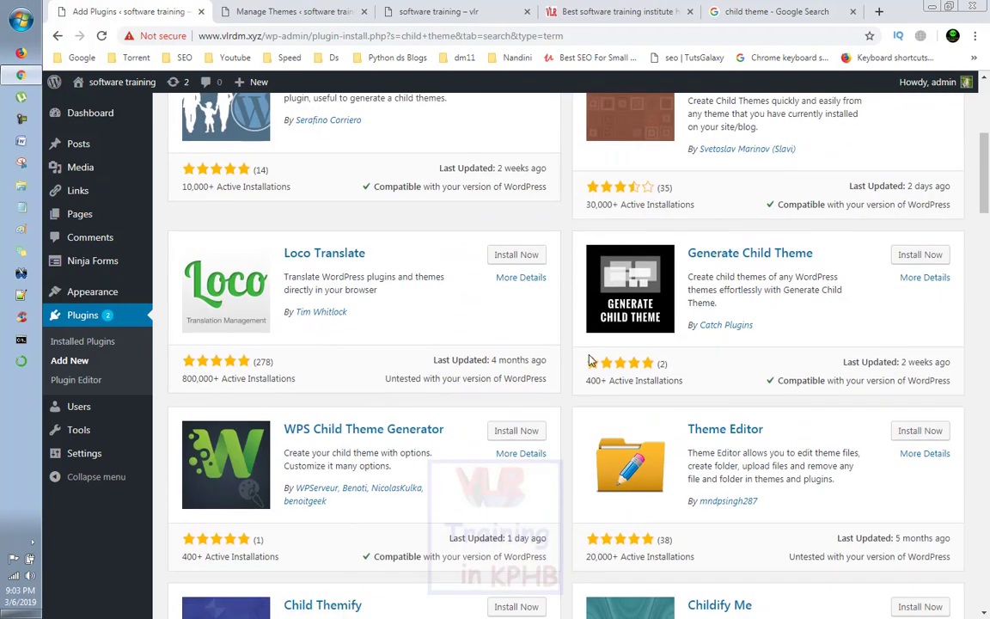
scroll(589, 361, up, 3)
scroll(589, 361, down, 1)
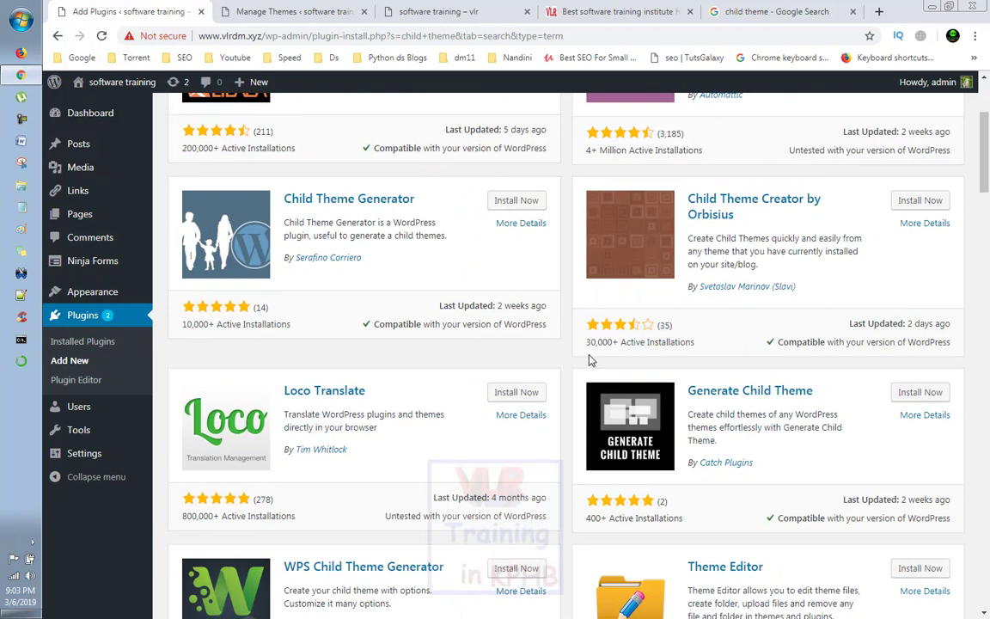
scroll(590, 361, up, 3)
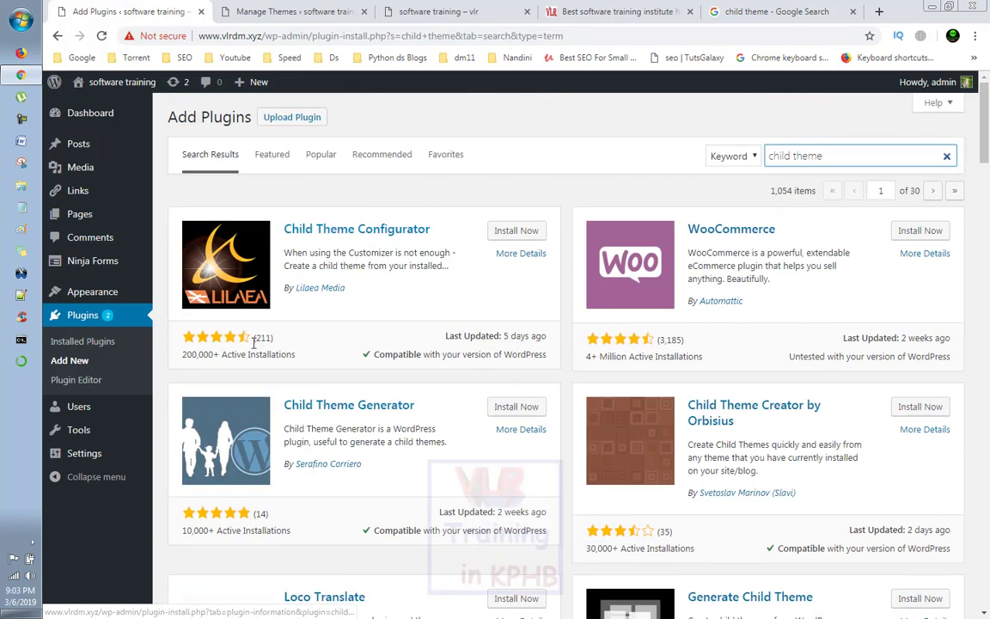
click(502, 240)
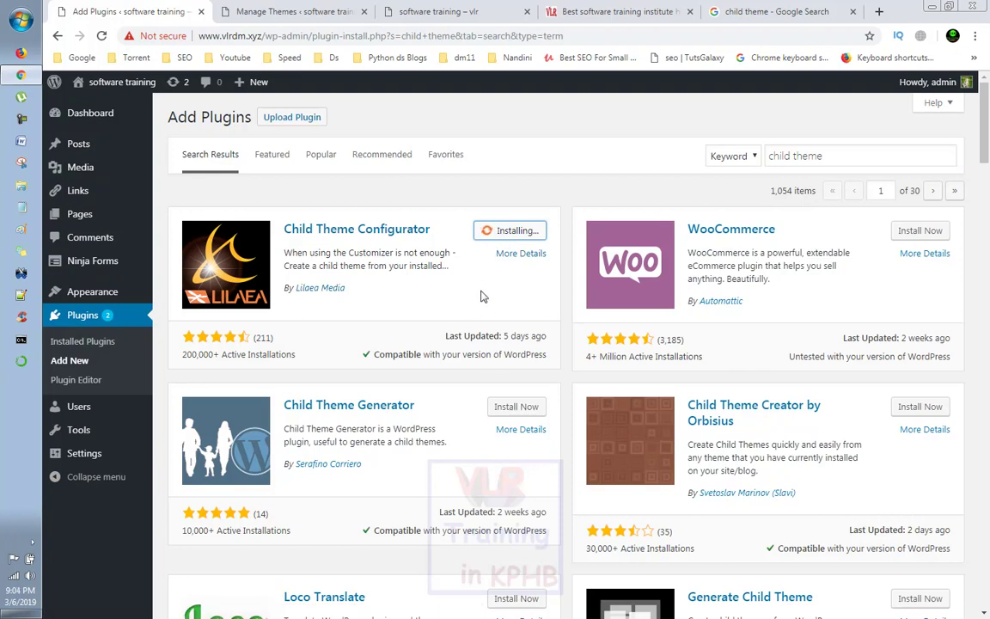
click(521, 230)
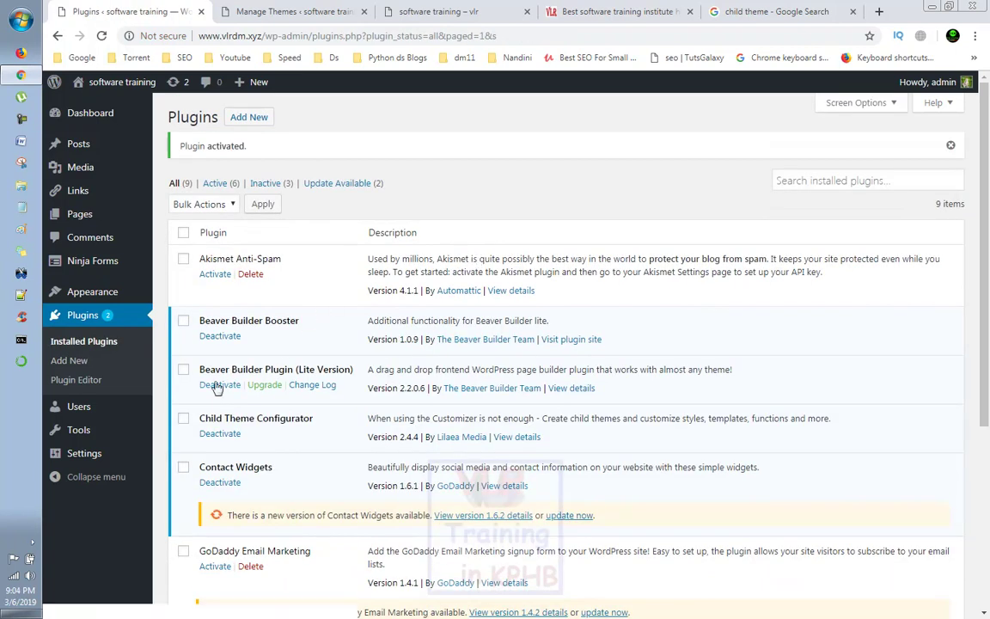
Step: Open Tools > Child Themes, check the installed themes list, and return to the configurator setup
mouse_move(83, 432)
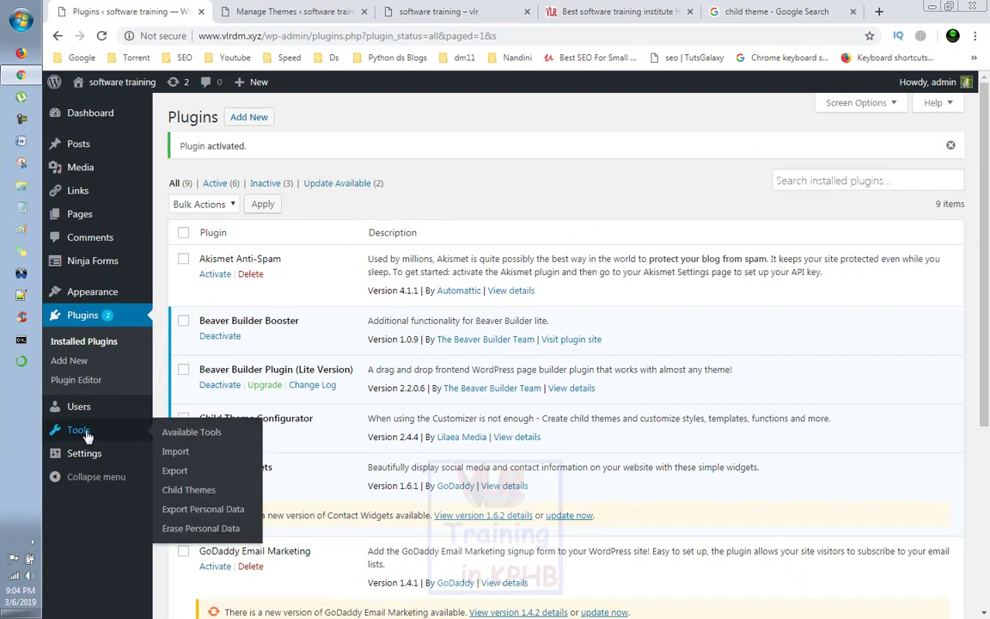
click(209, 497)
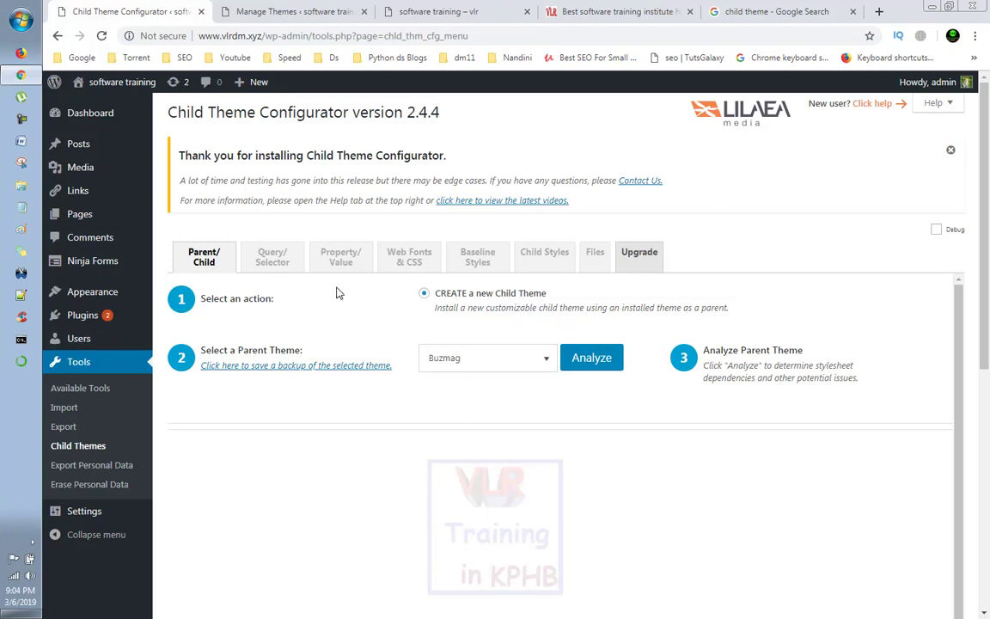
click(257, 9)
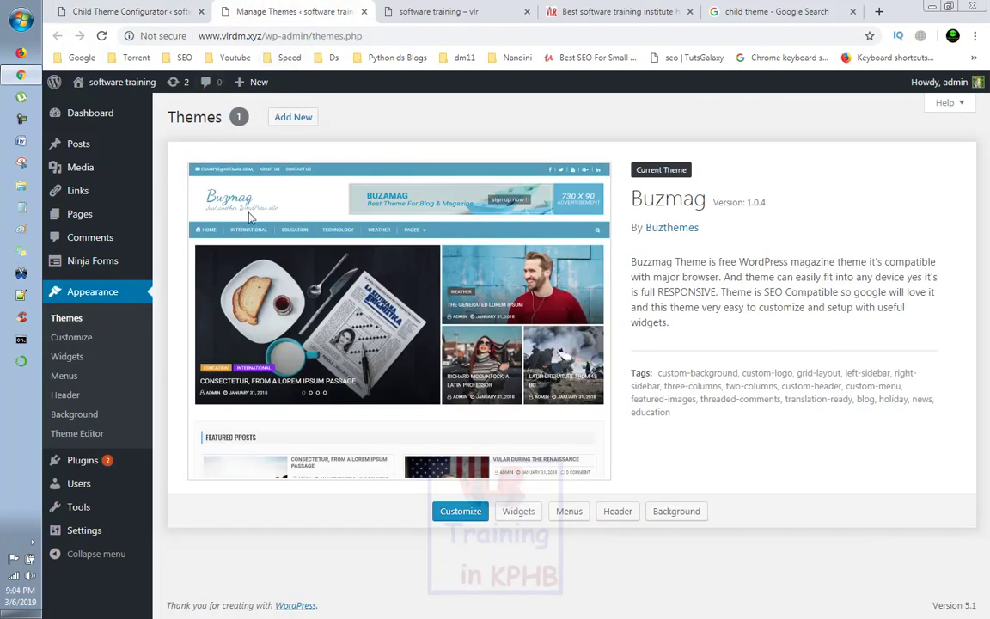
click(62, 315)
click(131, 11)
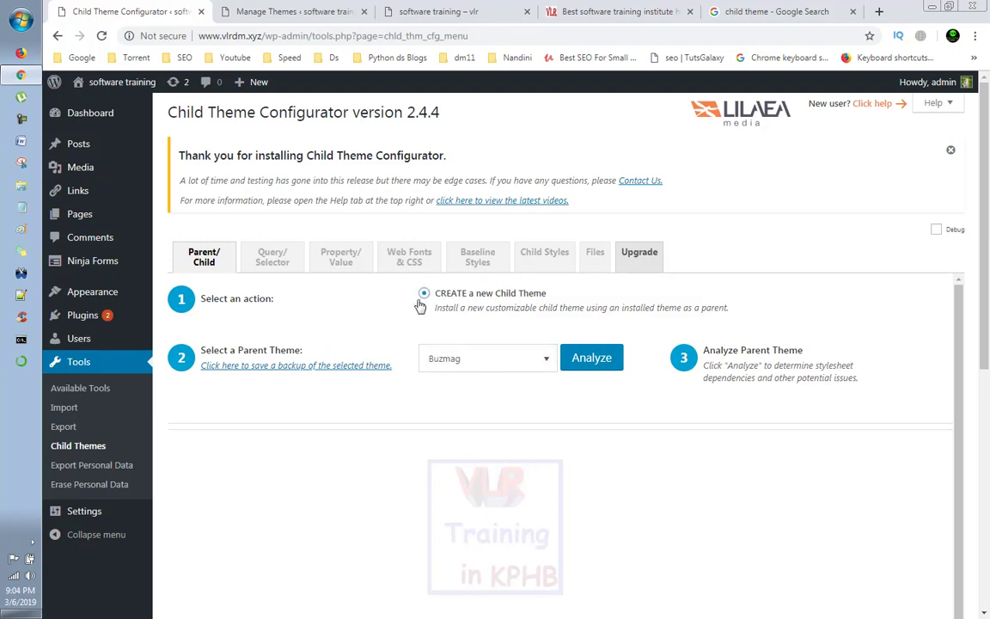
Step: Keep Buzmag as the parent theme, analyze it, and scroll to the proposed buzmag-child directory
click(531, 364)
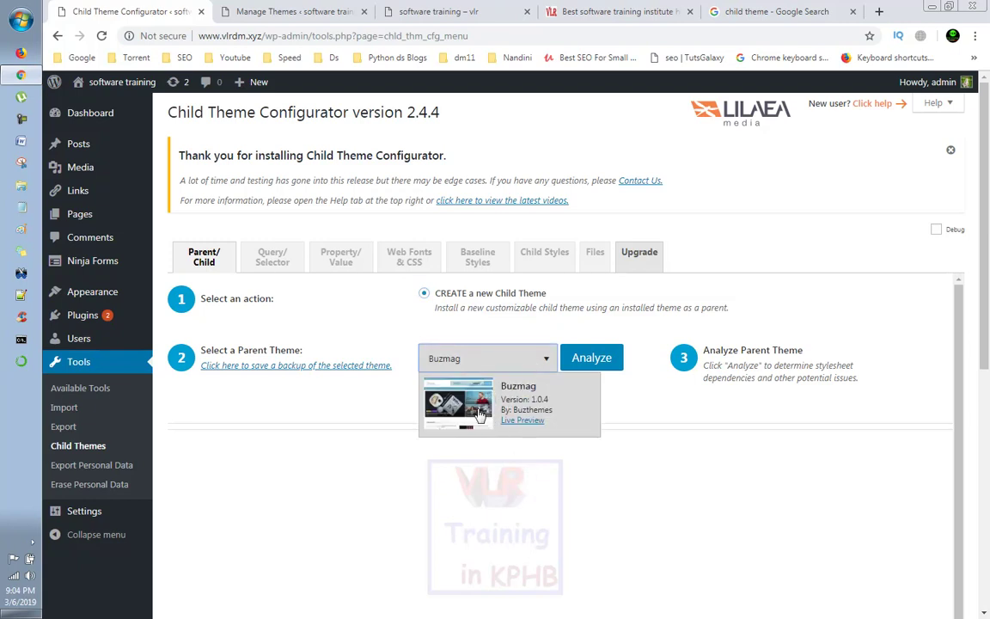
click(433, 378)
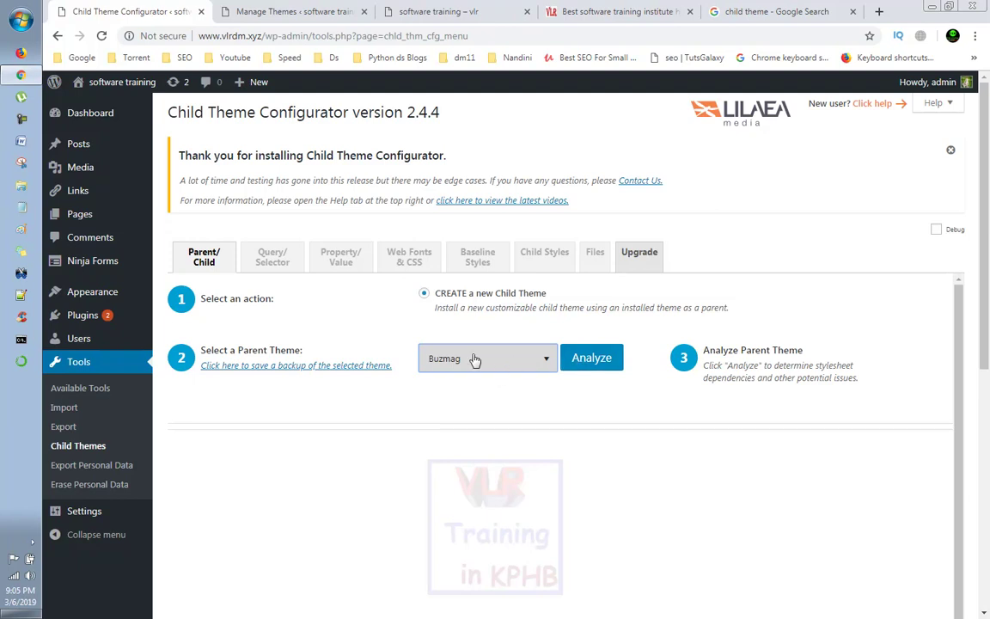
click(581, 359)
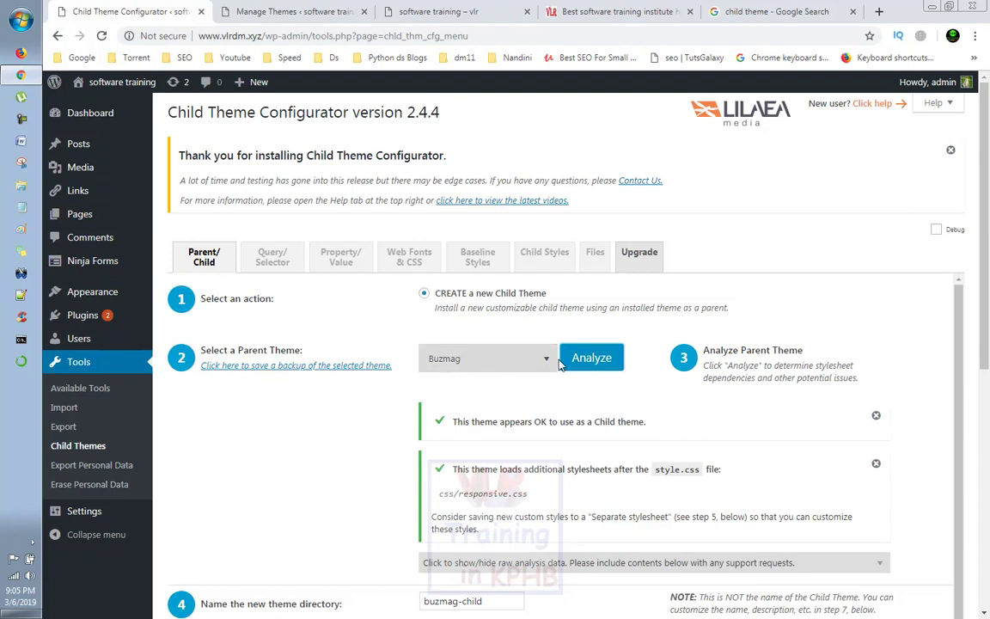
scroll(560, 364, down, 1)
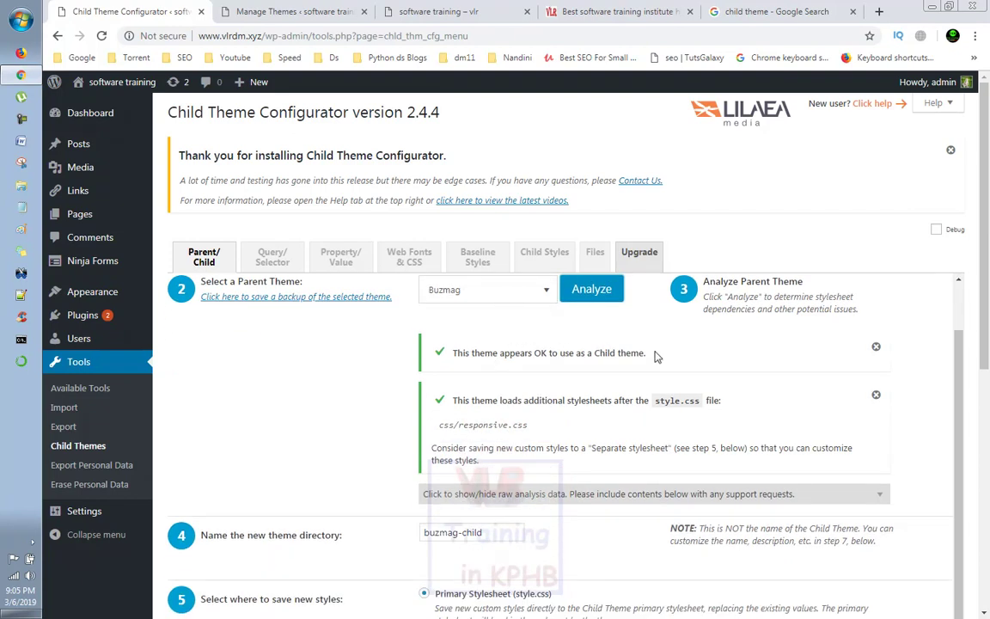
scroll(657, 356, down, 2)
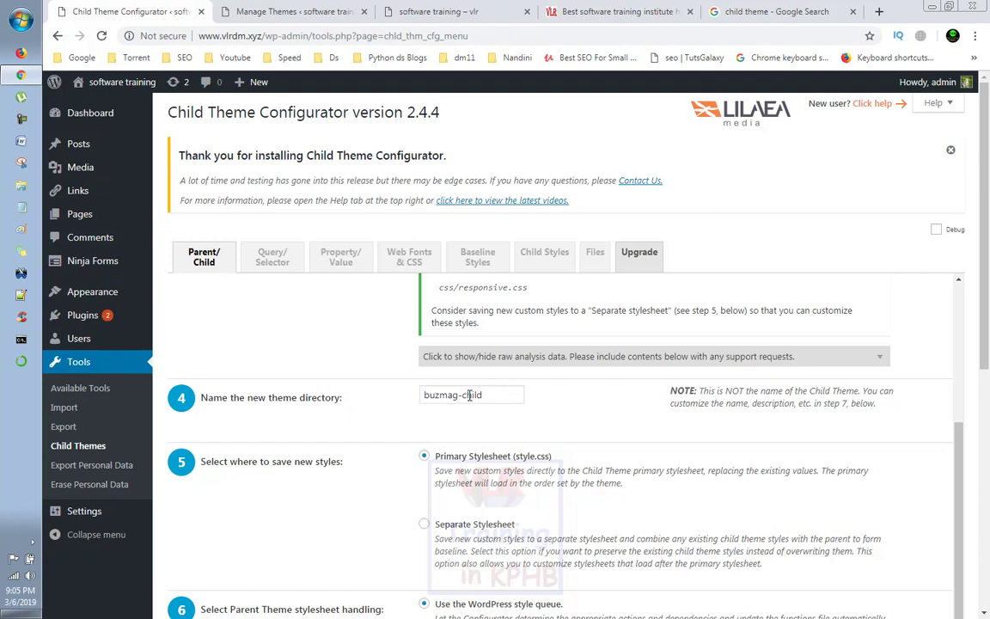
Step: Leave the buzmag-child directory name and expand the attributes showing Buzmag Child by Buzthemes
click(465, 395)
double_click(473, 397)
click(450, 394)
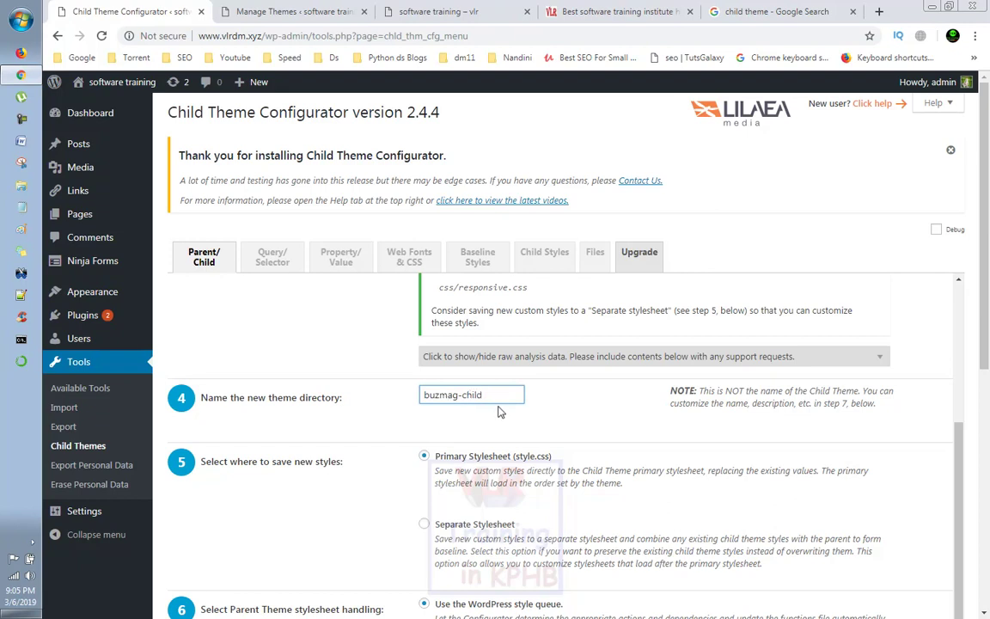
scroll(520, 414, down, 1)
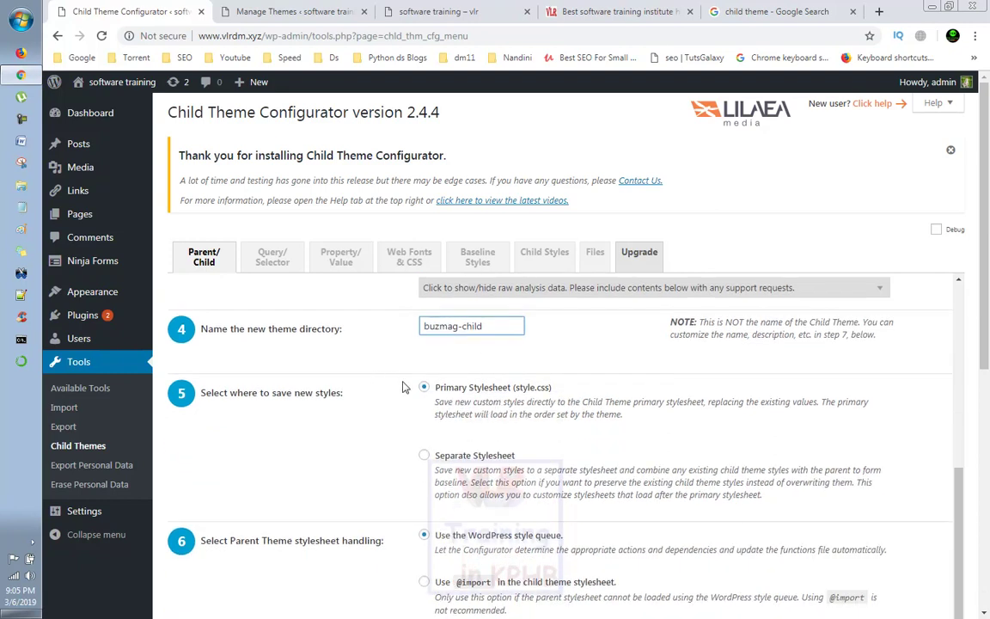
scroll(465, 422, down, 1)
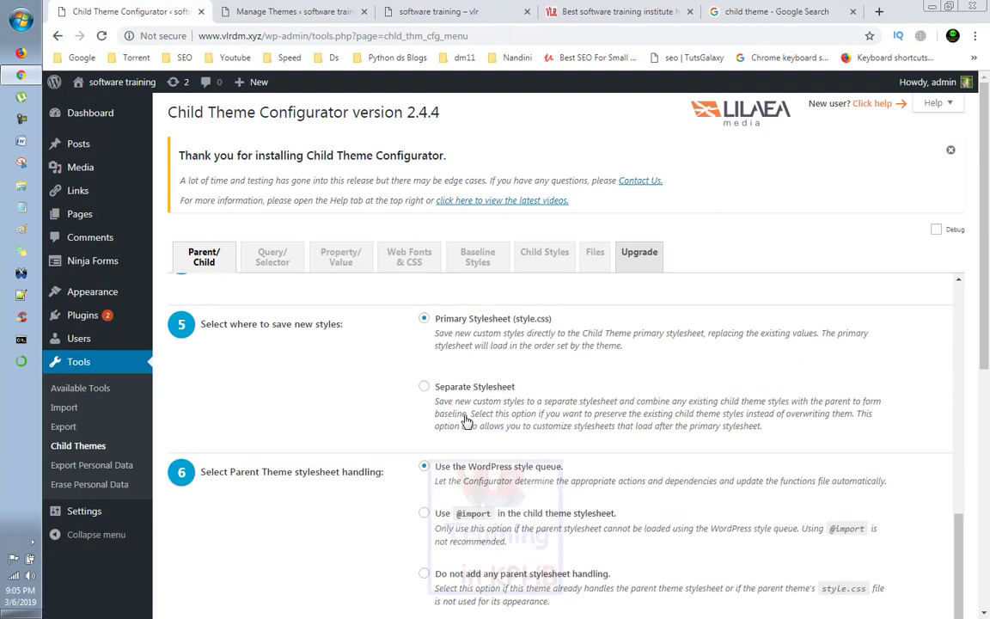
scroll(465, 421, down, 3)
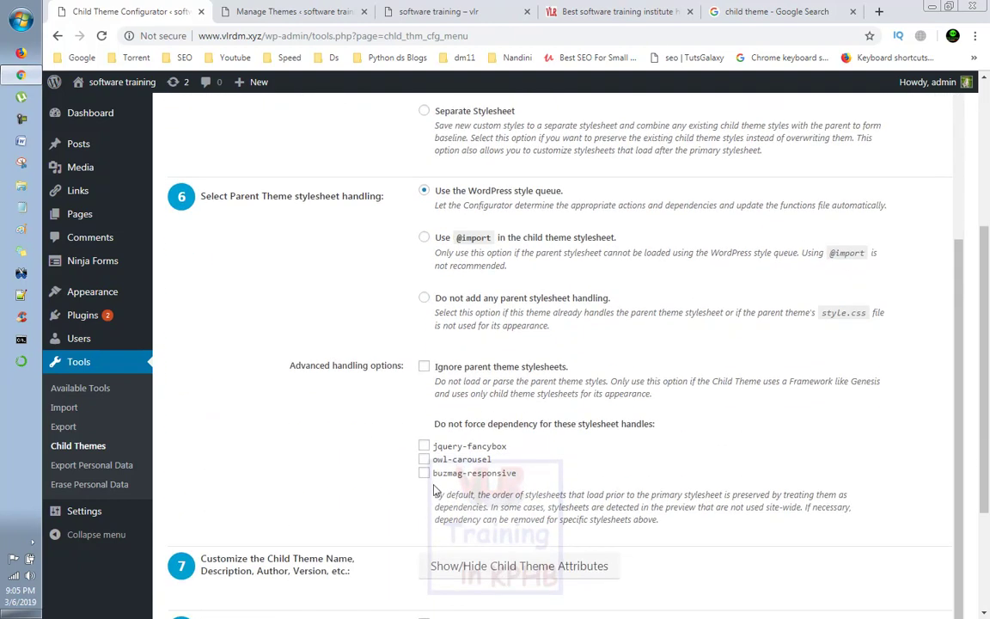
scroll(434, 486, down, 1)
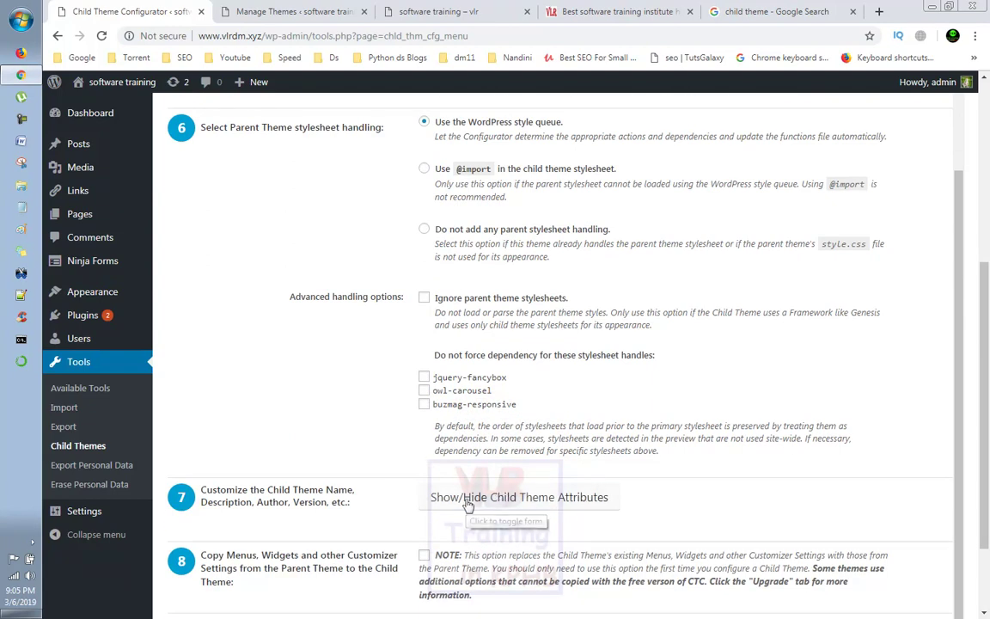
click(469, 507)
scroll(617, 422, down, 3)
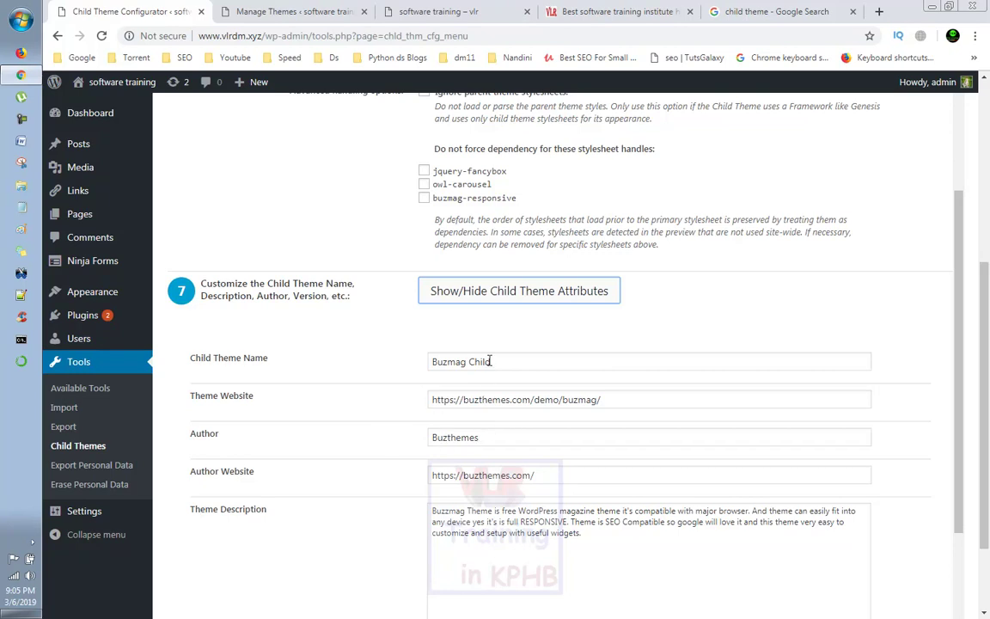
Step: Replace the author with the trainer's name and set the author website to vlrtraining.in
click(258, 12)
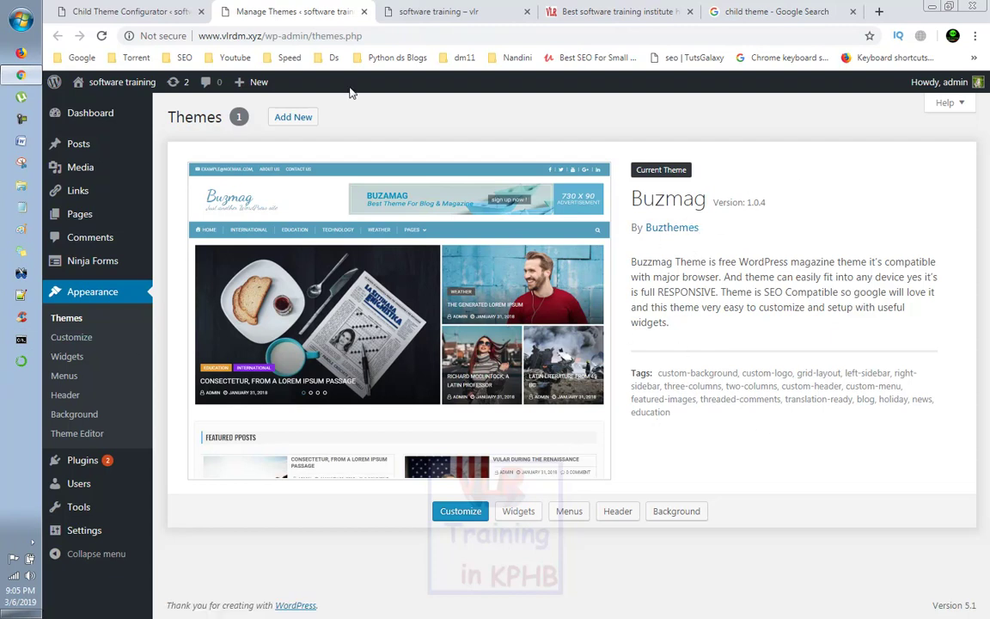
click(153, 11)
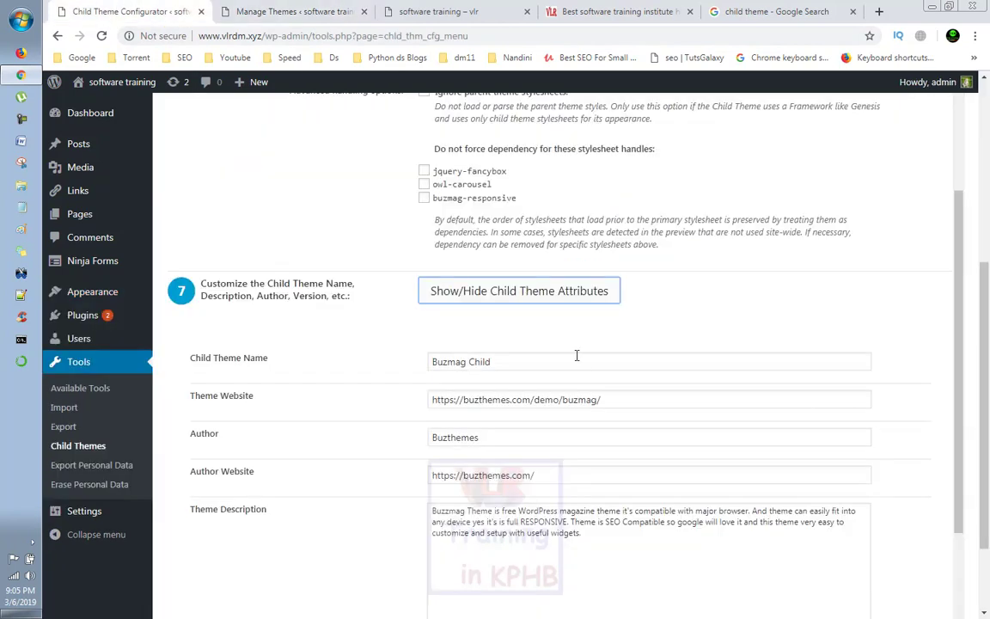
drag(611, 399, 420, 411)
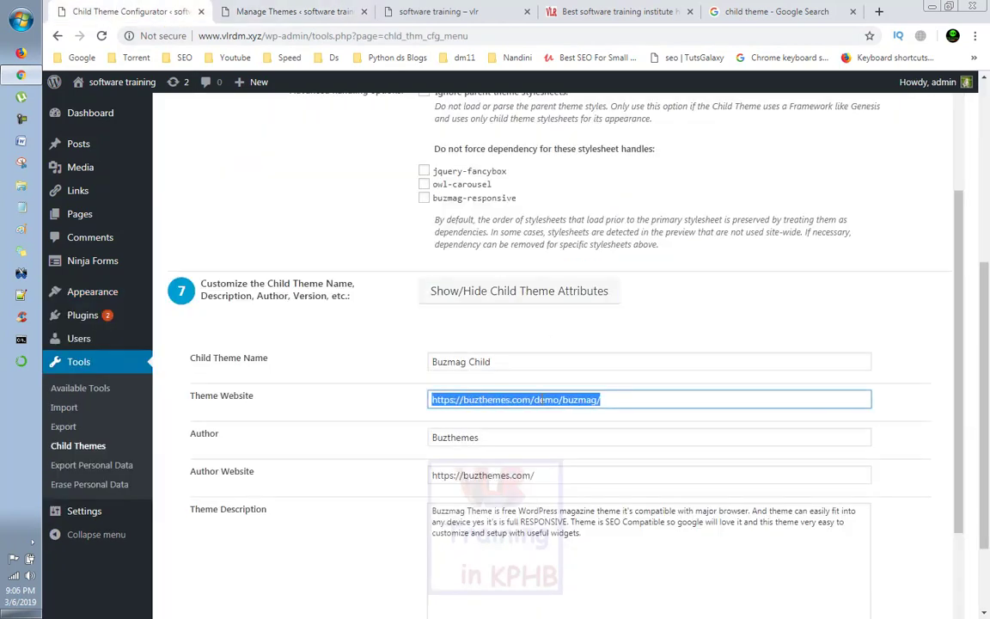
drag(541, 369, 401, 367)
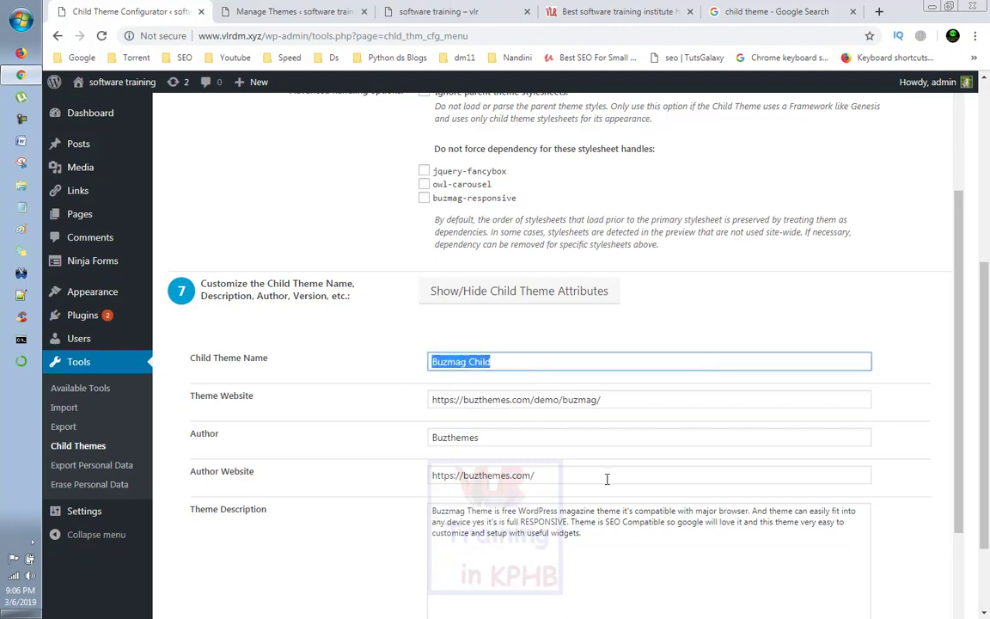
drag(489, 441, 264, 446)
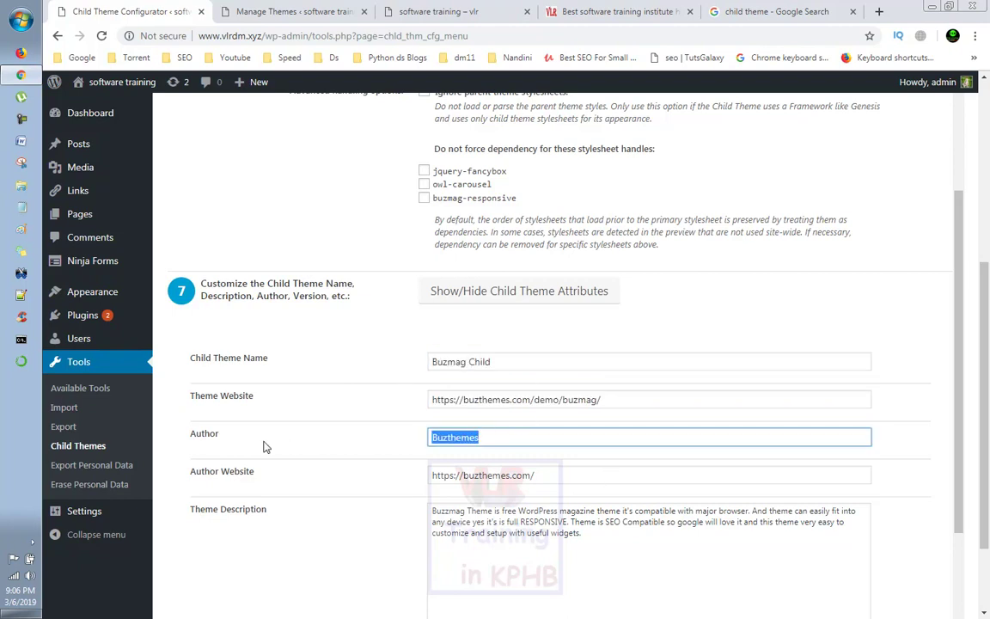
text(Vlr Venkat)
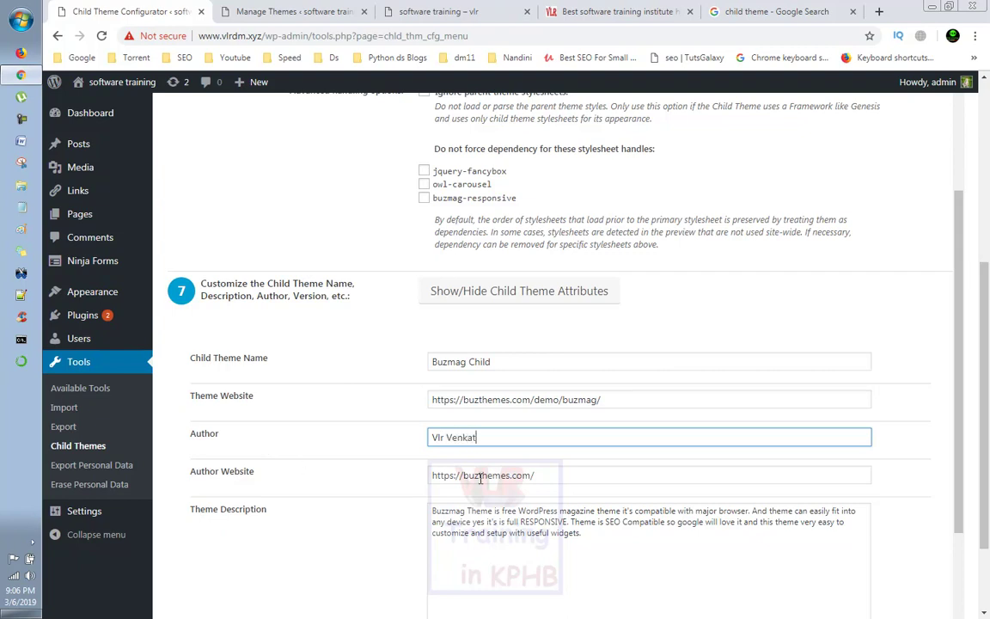
drag(465, 476, 566, 483)
text(www.vlrtraining.in)
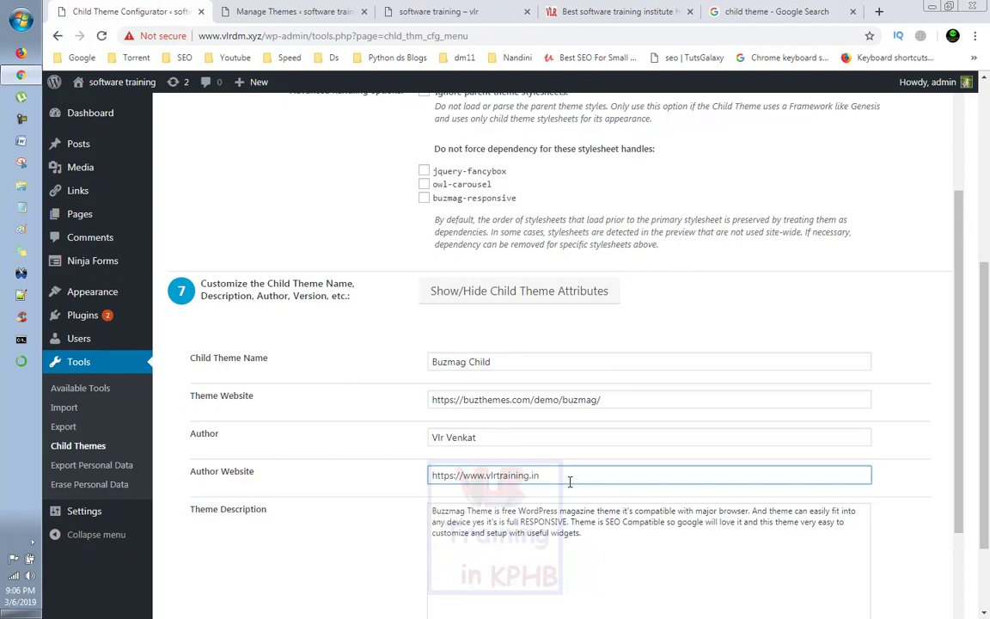
Step: Select the theme description, tick Copy Menus/Widgets, and create the Buzmag Child theme
scroll(569, 482, down, 2)
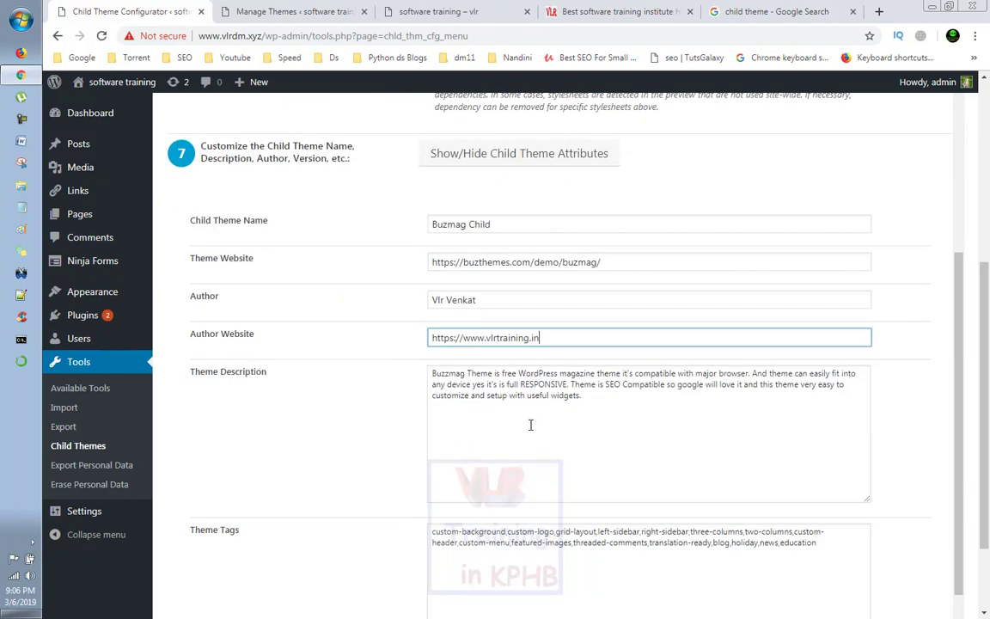
click(295, 11)
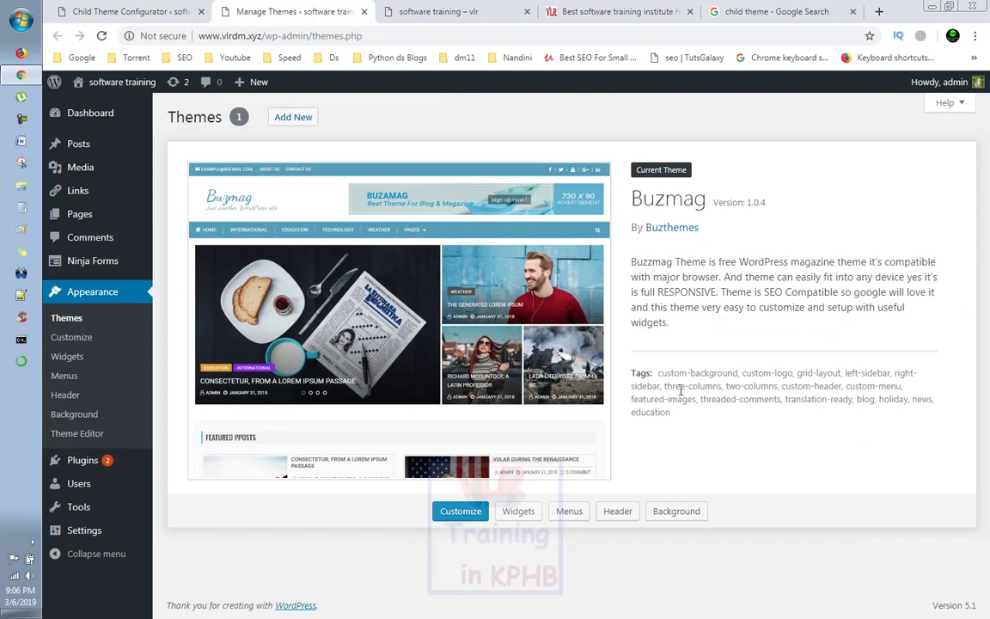
click(94, 10)
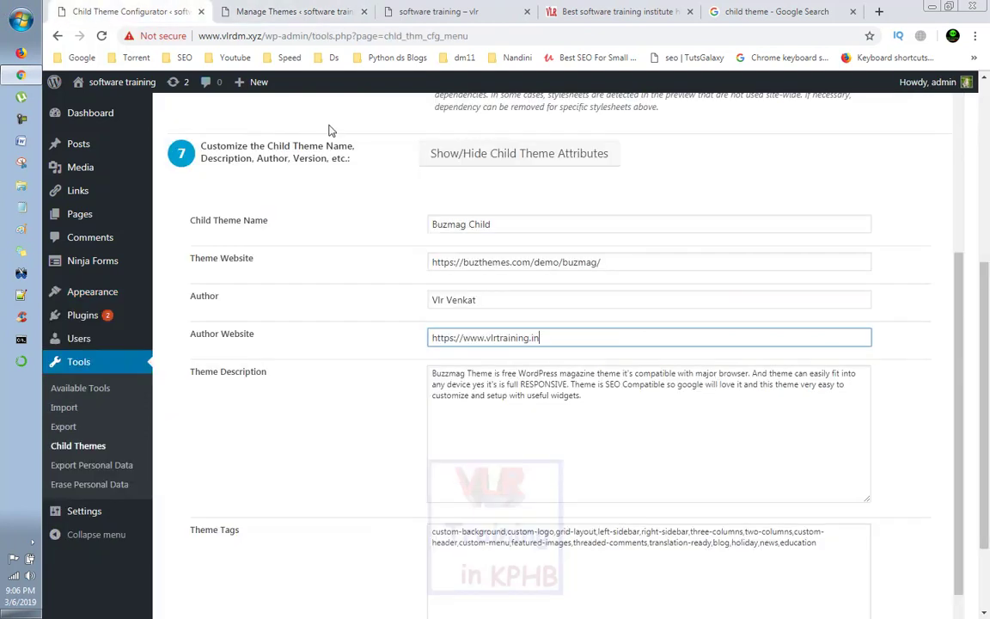
click(557, 371)
key(ctrl+a)
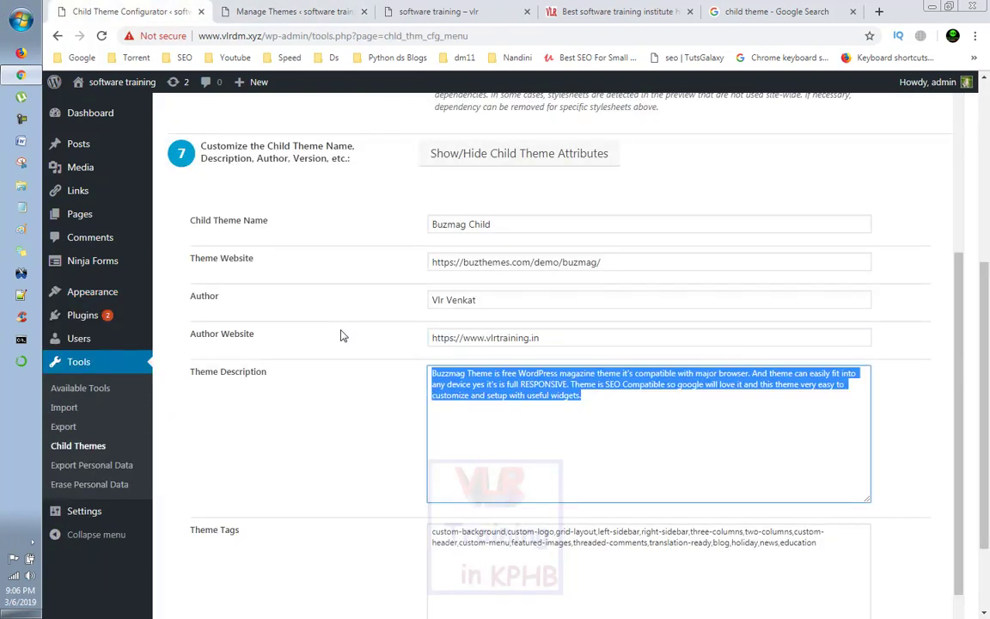
scroll(543, 366, down, 2)
scroll(400, 336, down, 2)
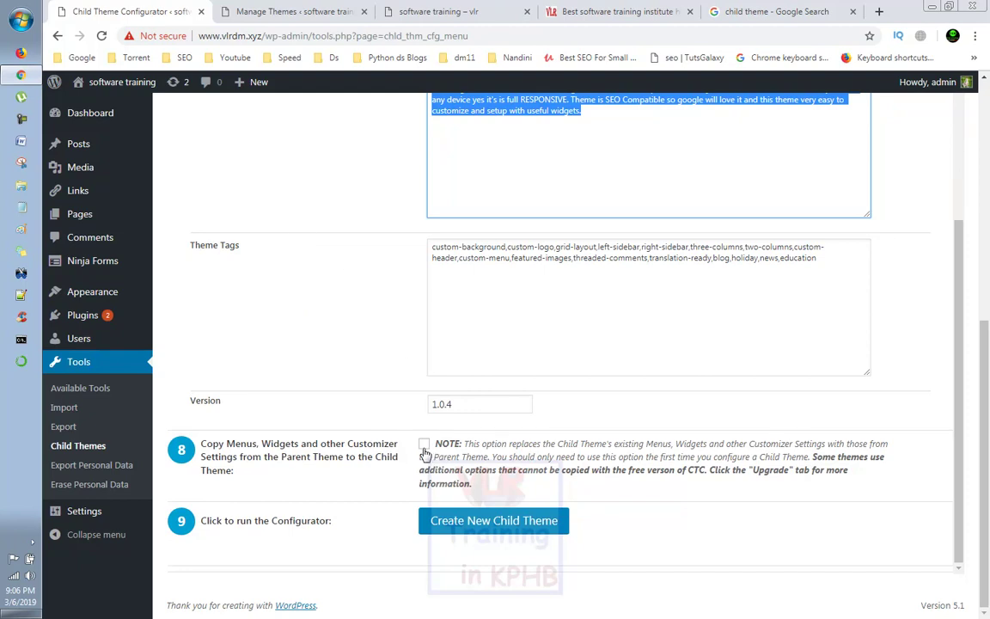
click(424, 445)
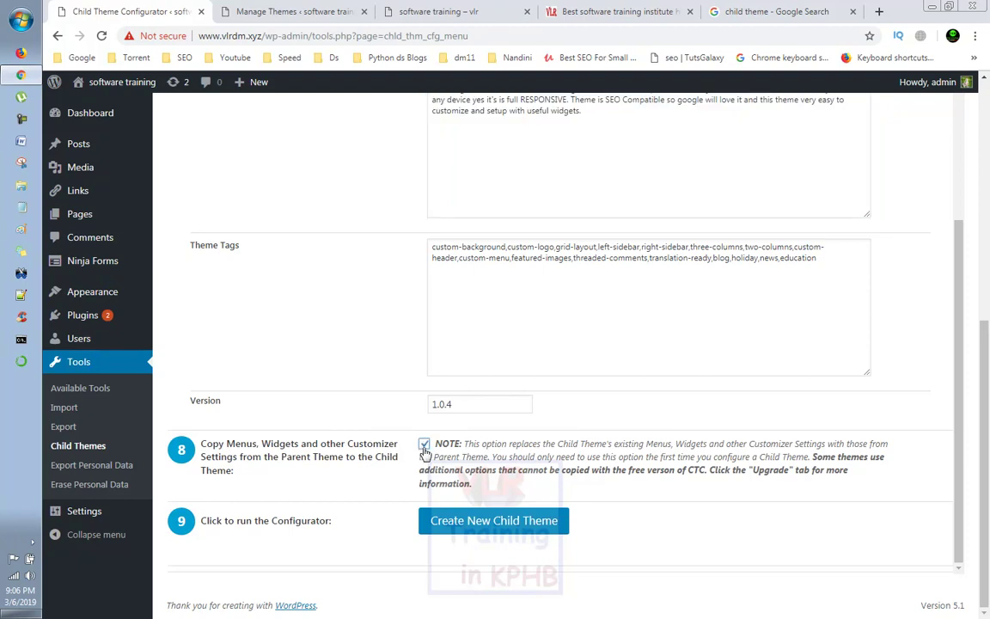
click(465, 525)
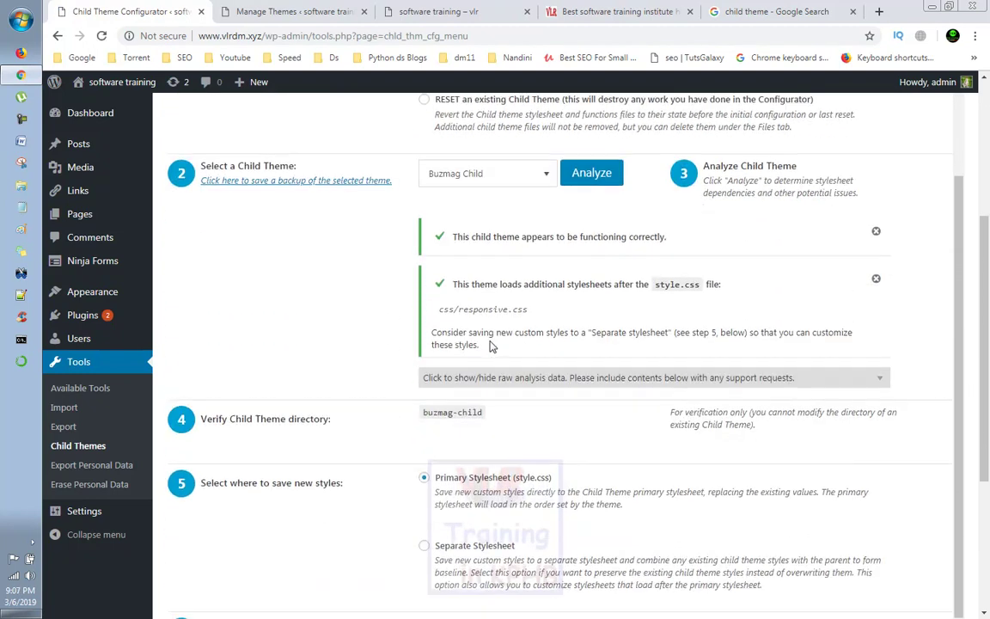
scroll(491, 342, up, 2)
Step: Activate the Buzmag Child theme under Appearance > Themes
mouse_move(90, 291)
click(185, 296)
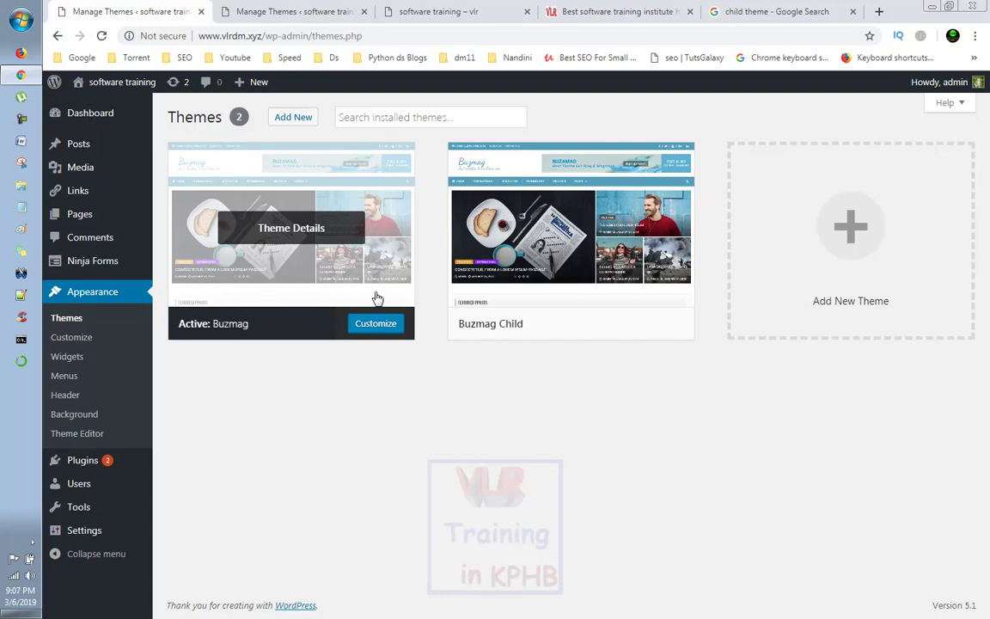
mouse_move(527, 247)
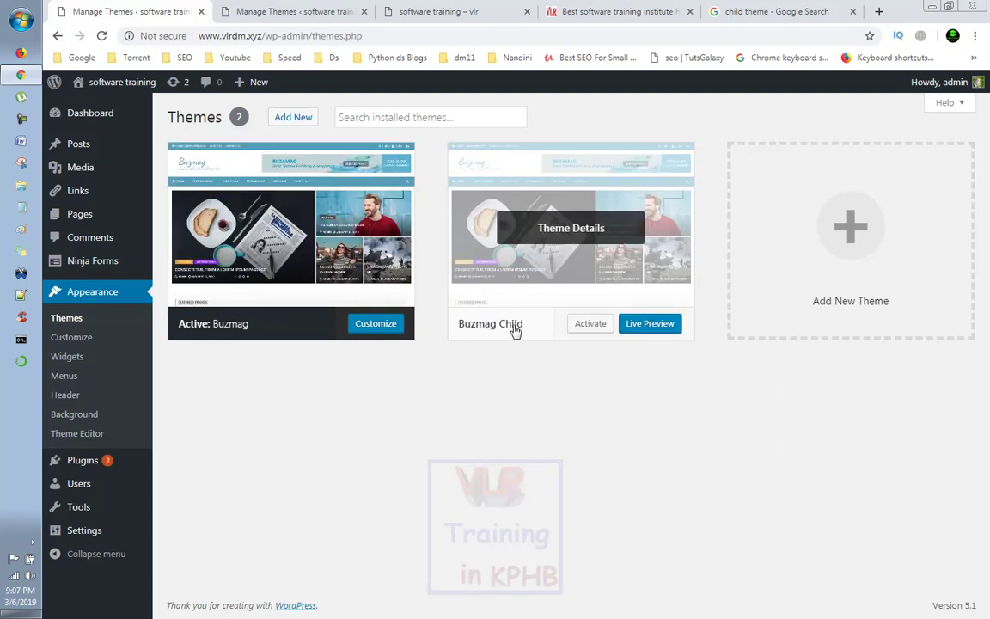
click(592, 328)
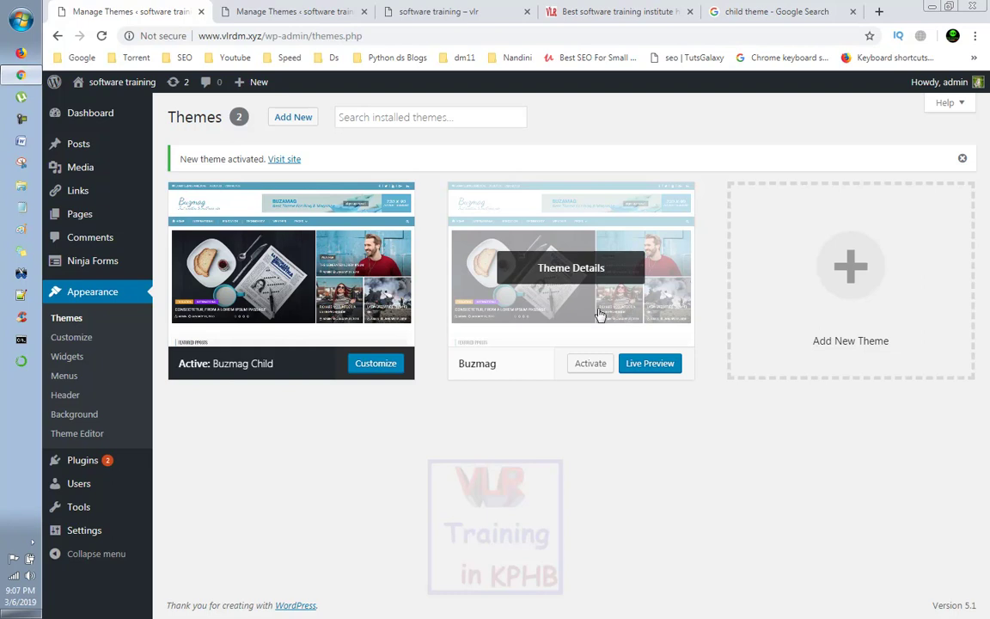
Step: Review the Buzmag and Buzmag Child theme details to confirm the parent-child relationship
click(639, 340)
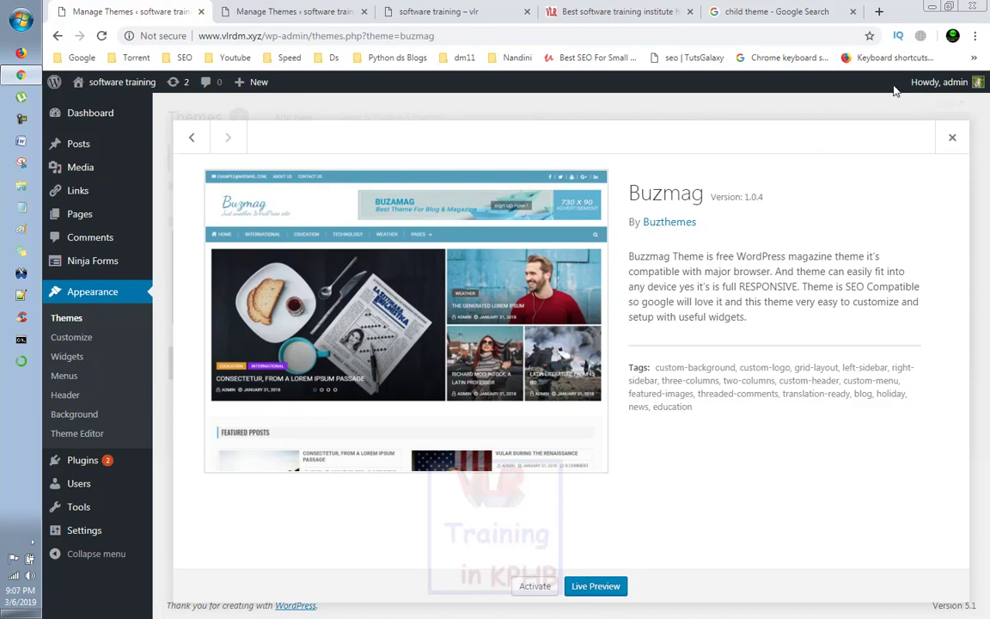
click(952, 140)
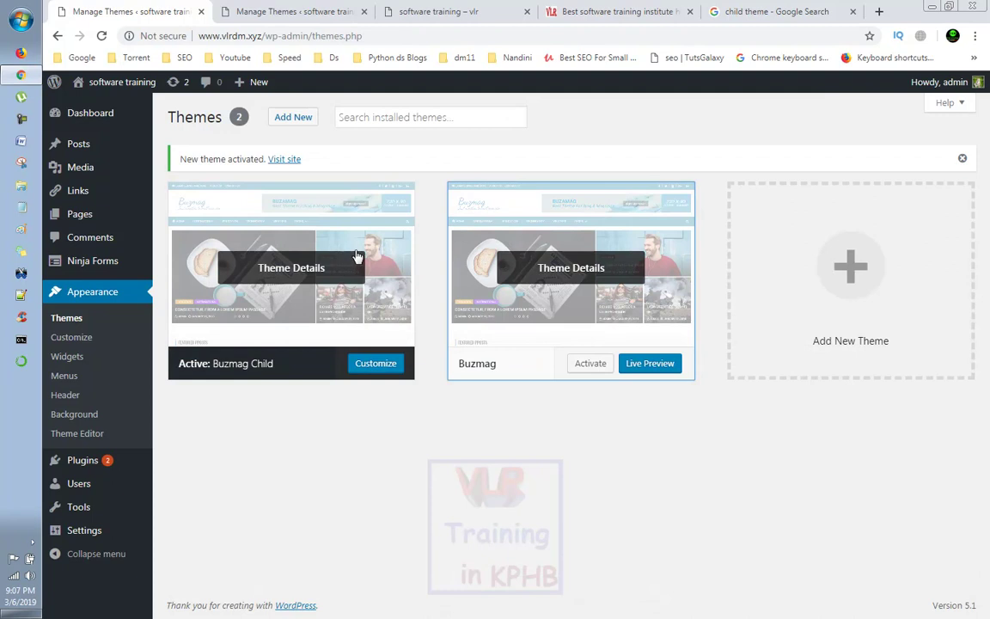
click(356, 219)
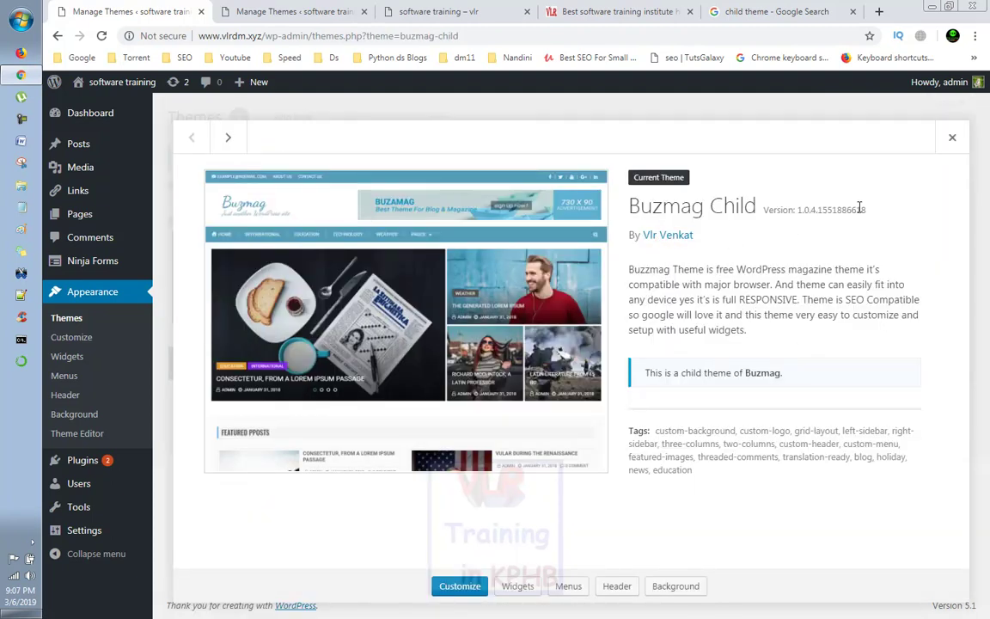
click(953, 139)
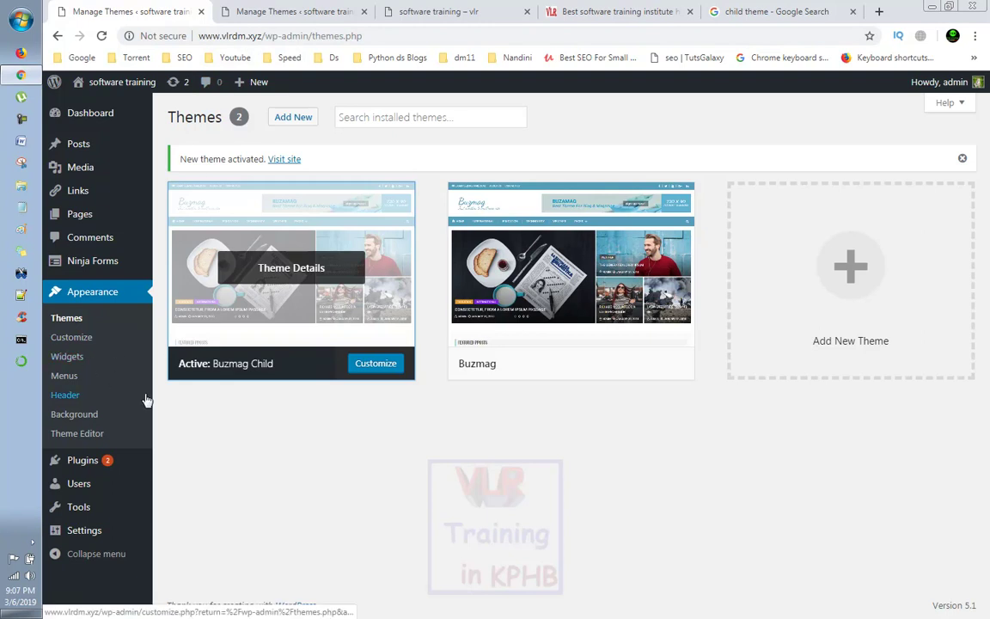
Step: Open Buzmag Child's style.css in the theme editor after viewing the live footer's Buzmag By Buzthemes credit
click(77, 434)
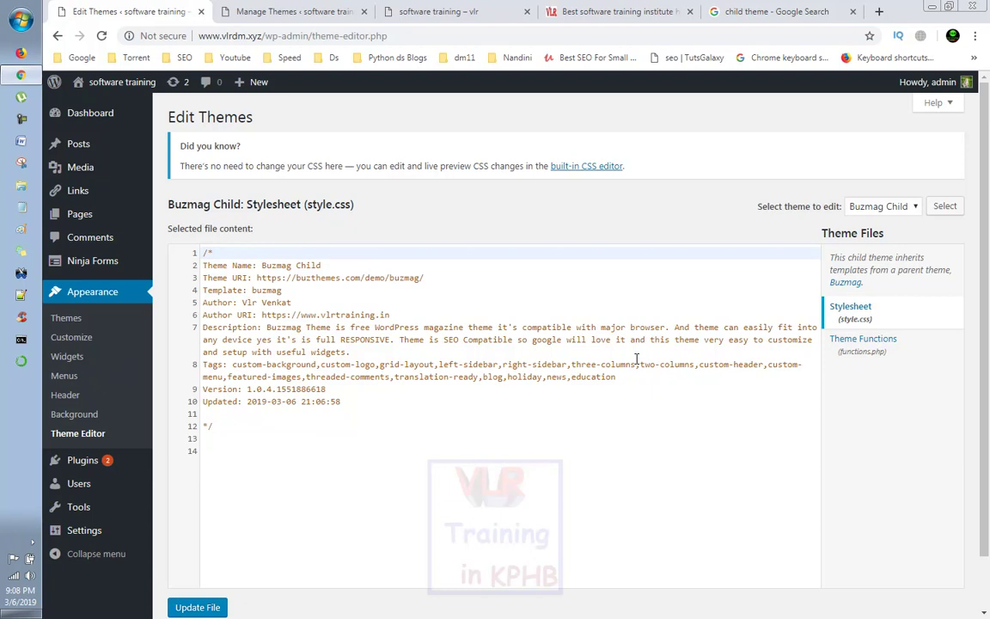
click(419, 12)
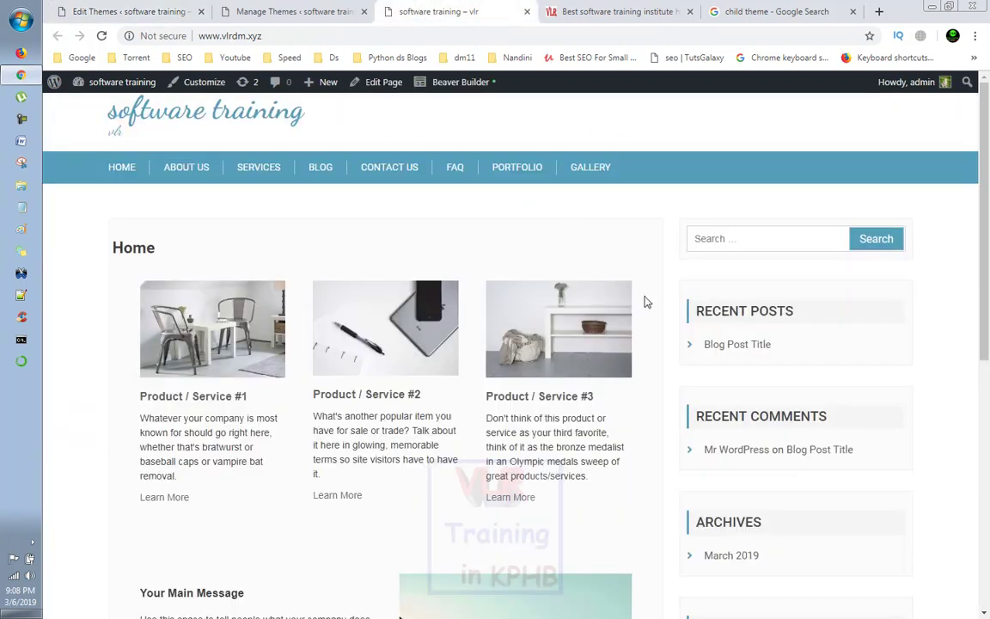
scroll(648, 425, down, 3)
scroll(648, 424, down, 2)
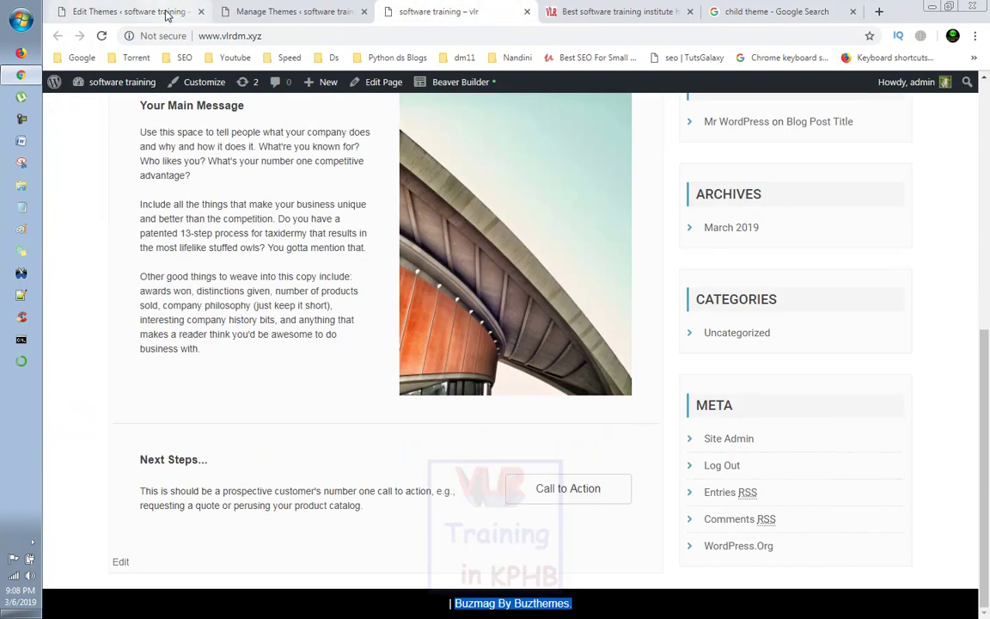
click(165, 13)
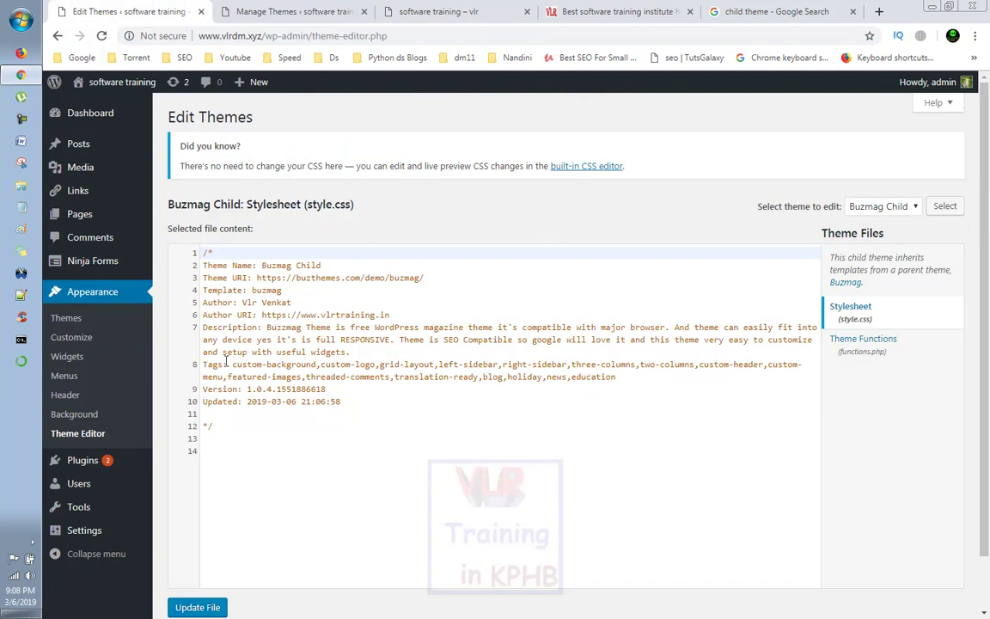
mouse_move(88, 520)
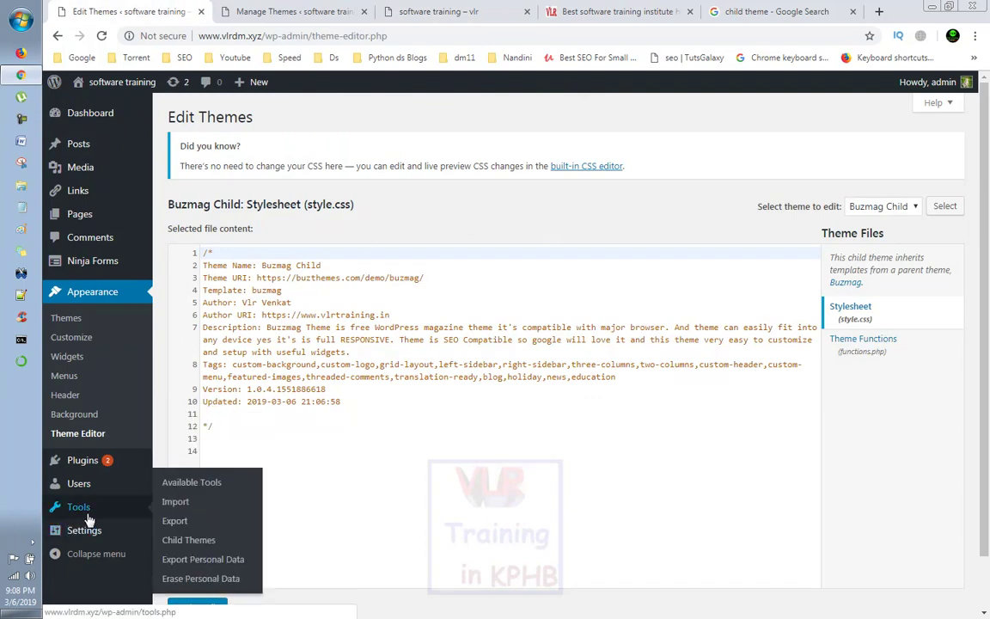
Step: Copy footer.php and header.php from the parent into Buzmag Child via the Files tab
click(210, 540)
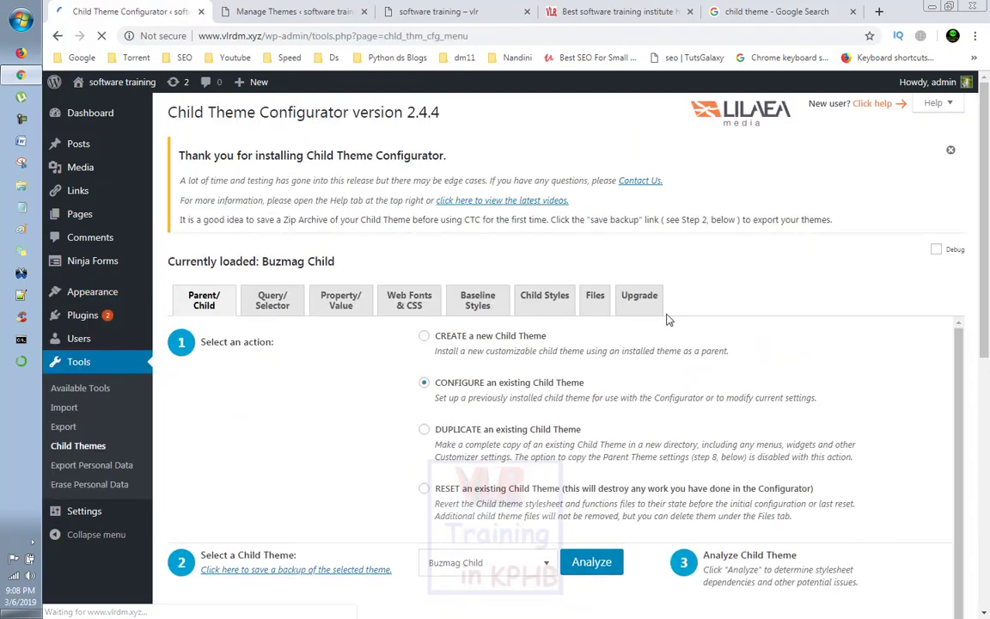
click(593, 301)
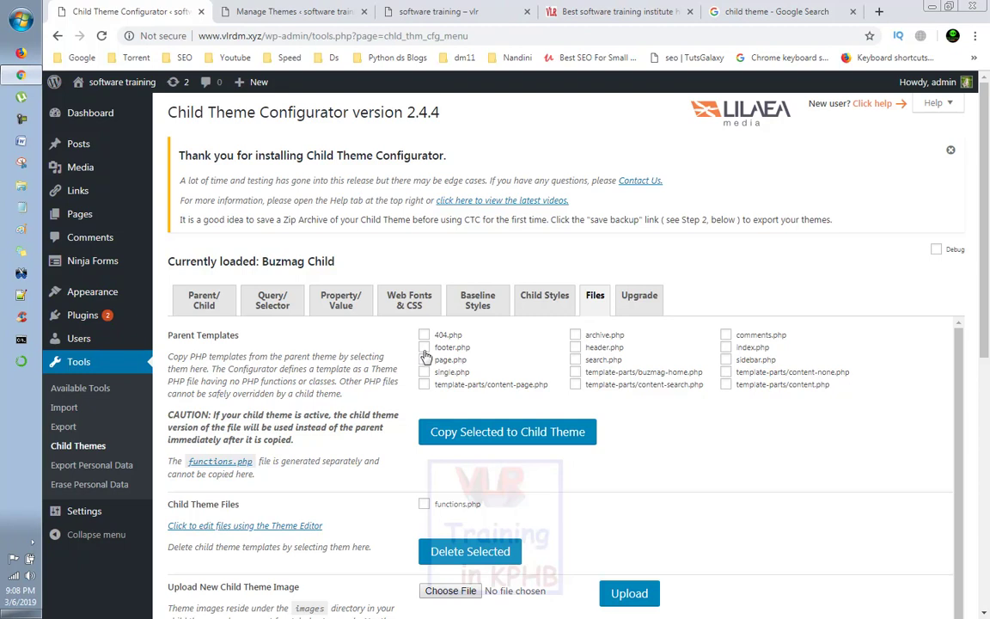
click(575, 347)
click(511, 432)
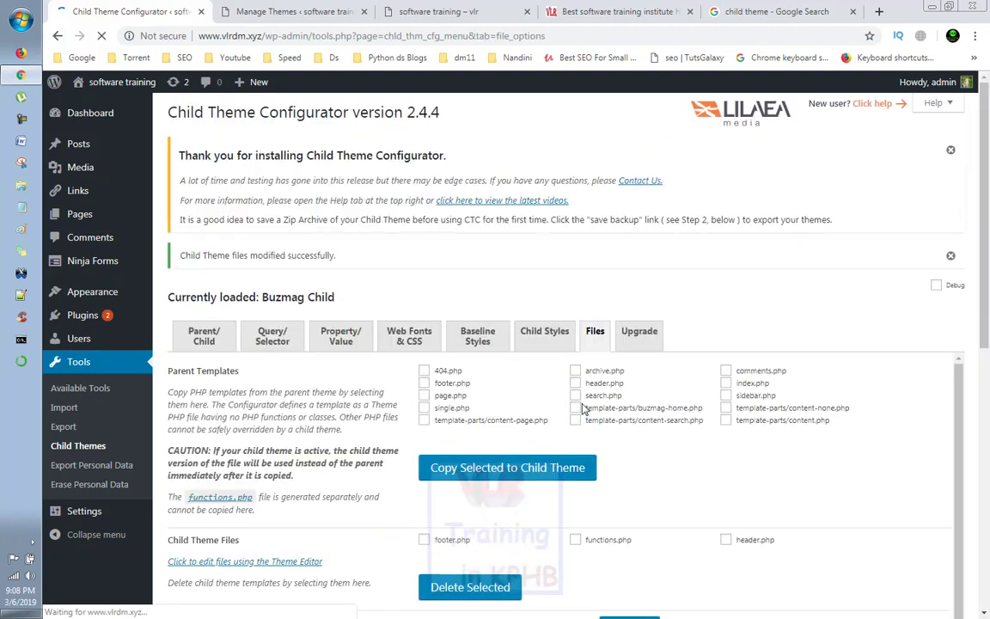
mouse_move(69, 296)
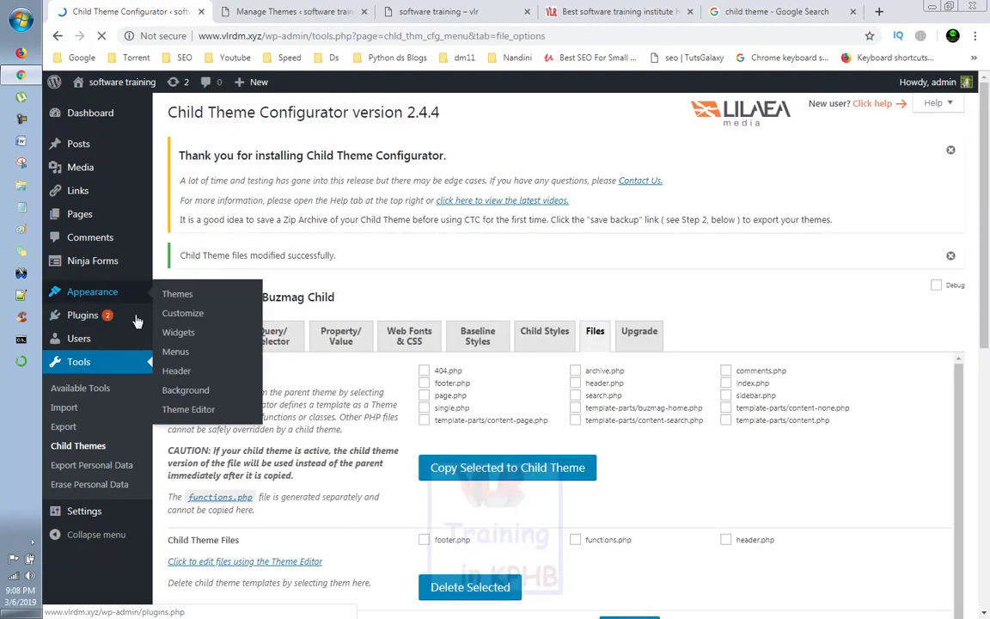
click(204, 421)
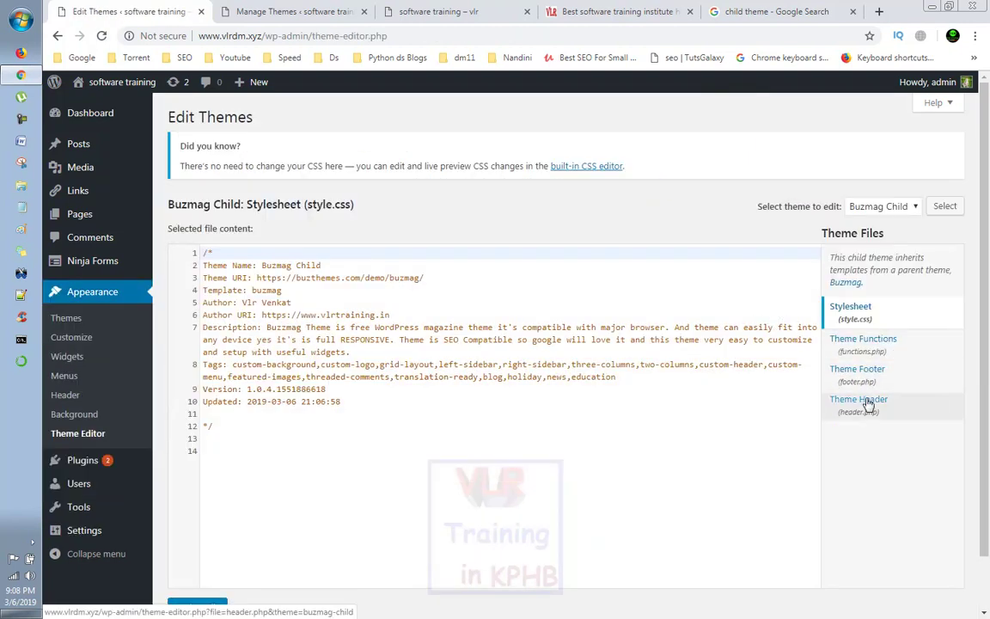
Step: Open Buzmag Child's footer.php and compare it with the credit on the live site
click(860, 400)
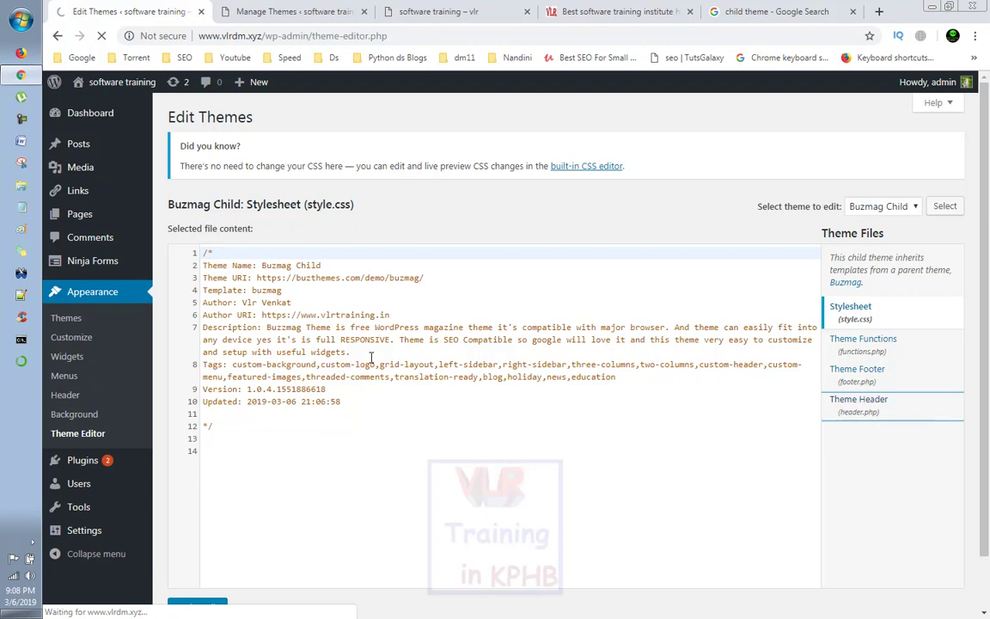
scroll(291, 344, down, 1)
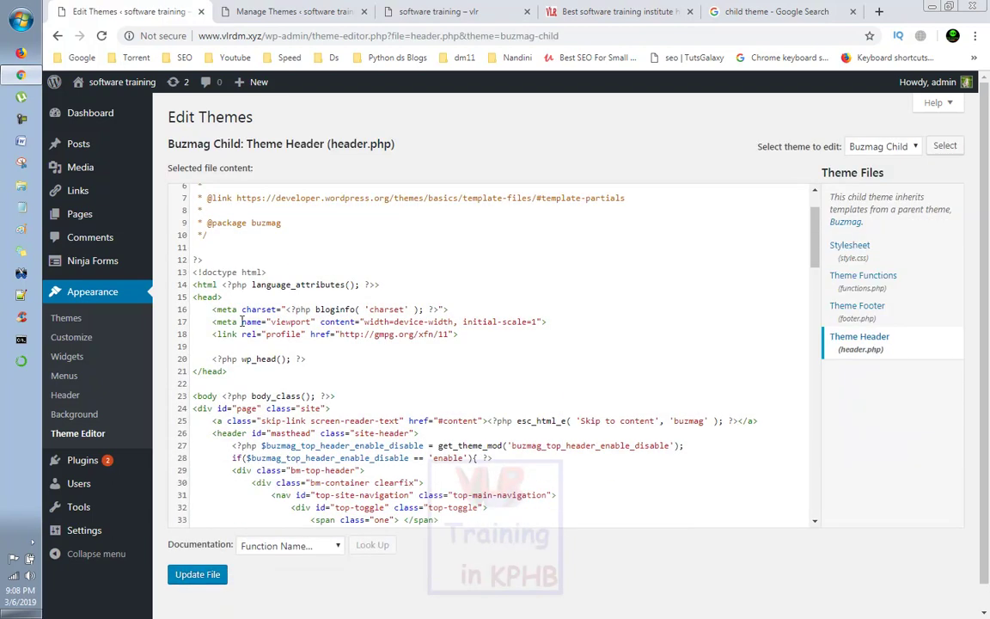
click(894, 309)
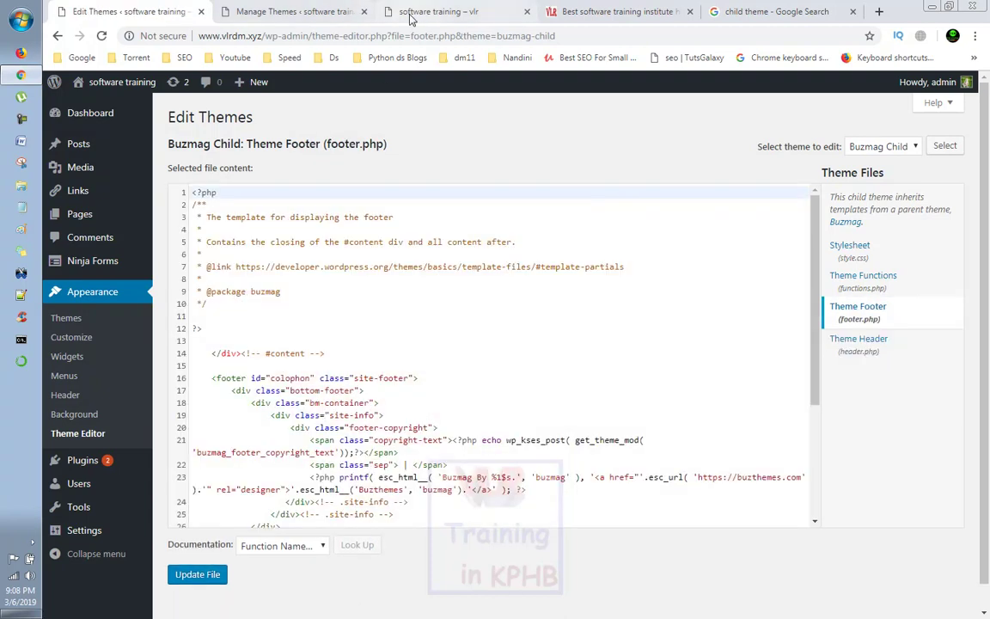
click(439, 11)
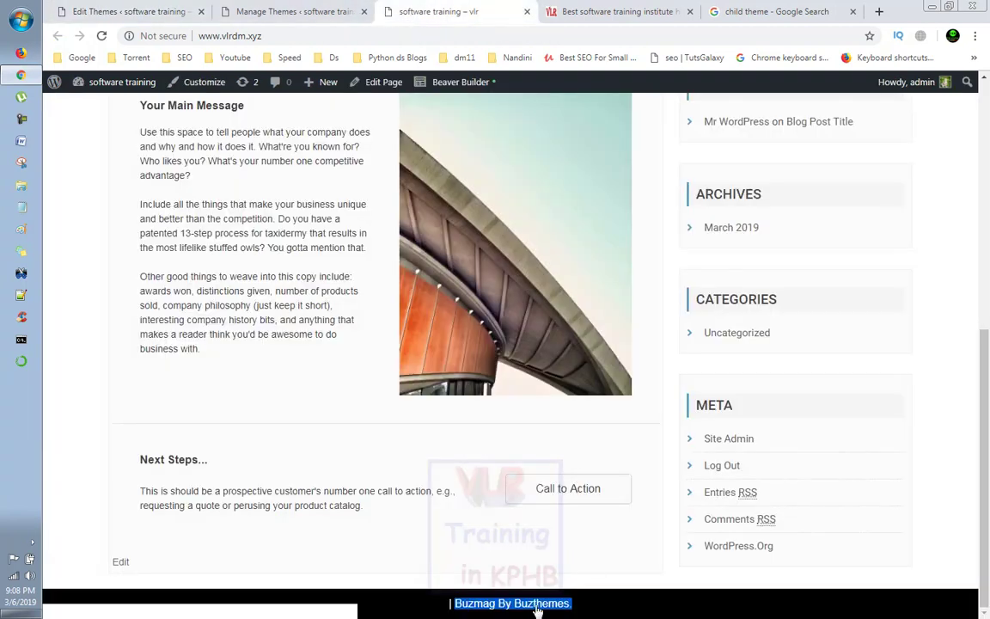
click(129, 11)
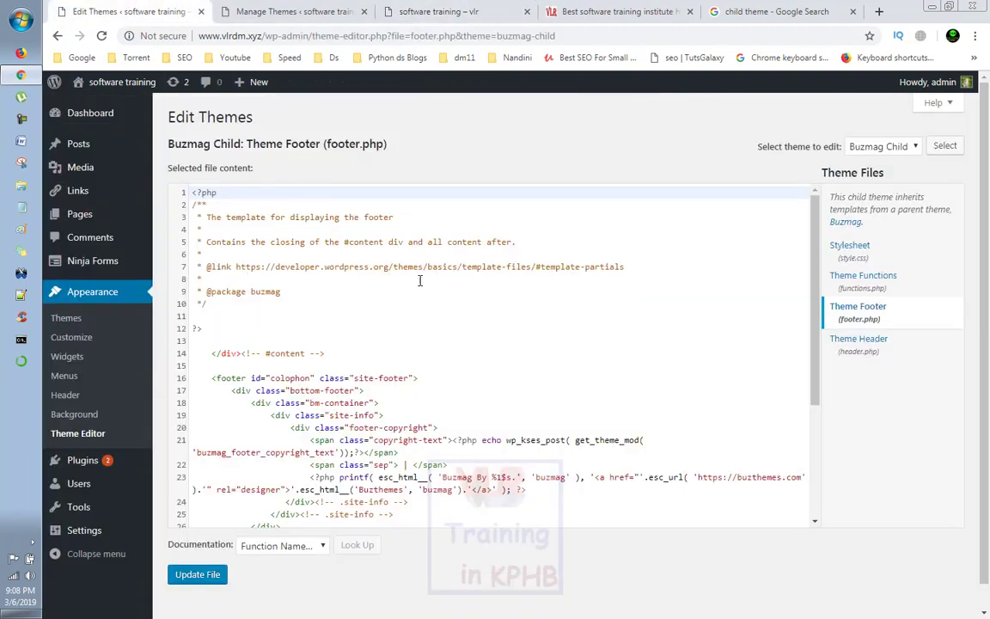
Step: Select the printf code on line 23 that outputs the Buzmag By Buzthemes credit
scroll(434, 310, down, 5)
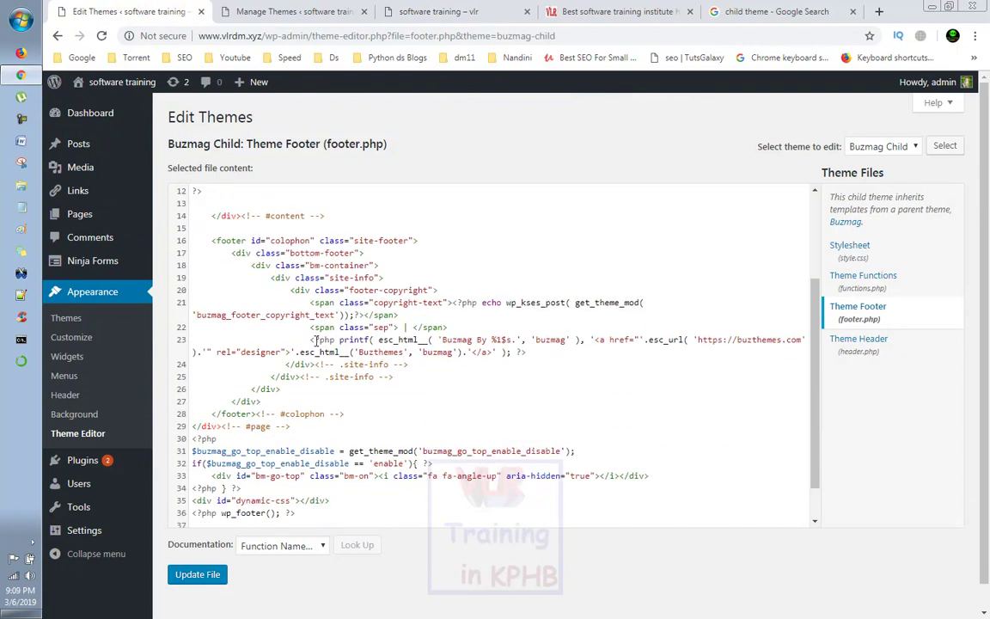
click(316, 341)
drag(312, 341, 534, 356)
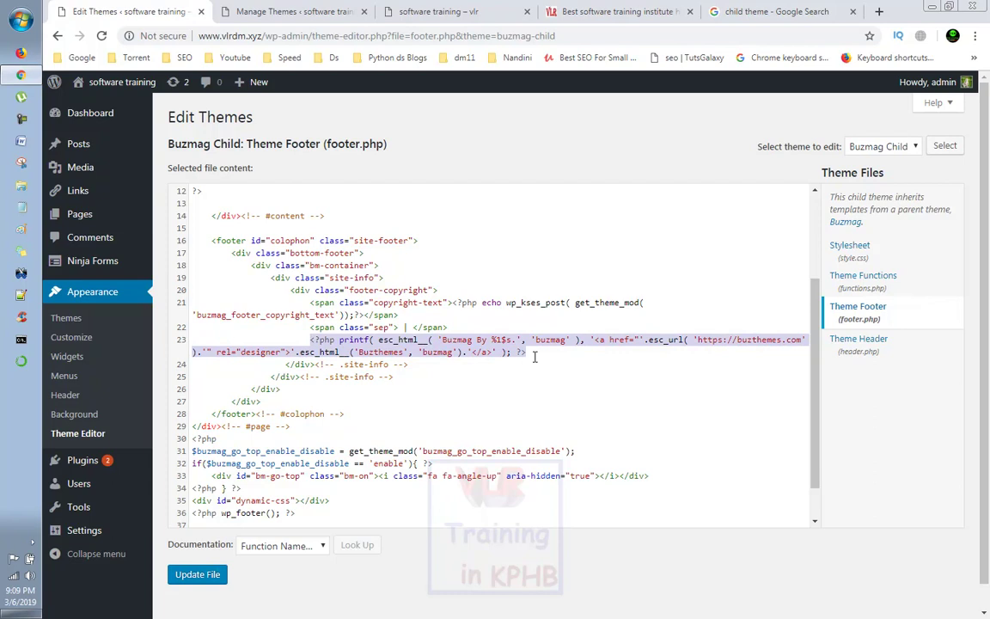
click(326, 341)
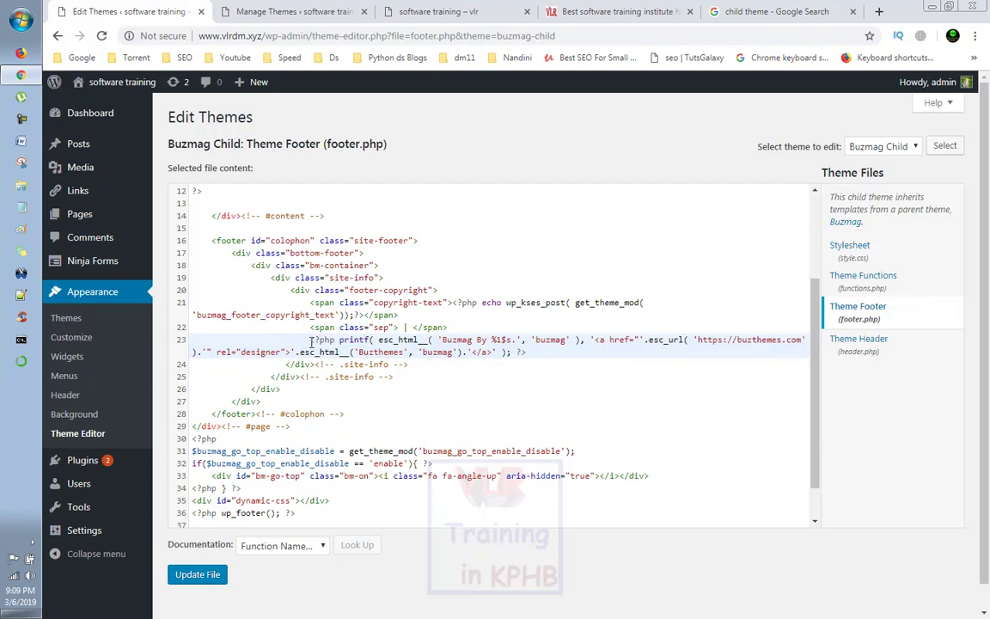
drag(312, 340, 530, 351)
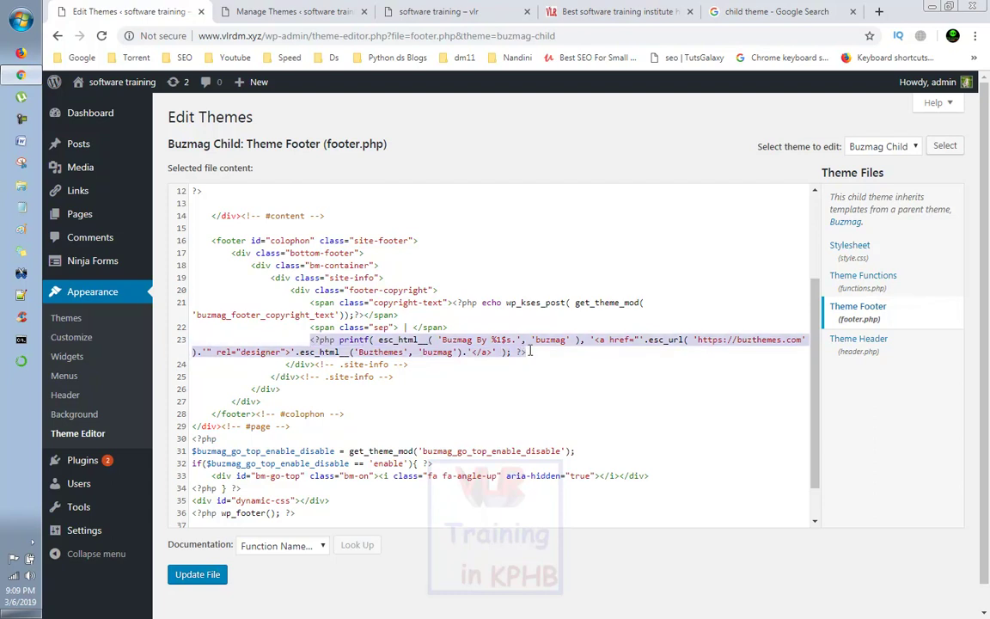
key(BackSpace)
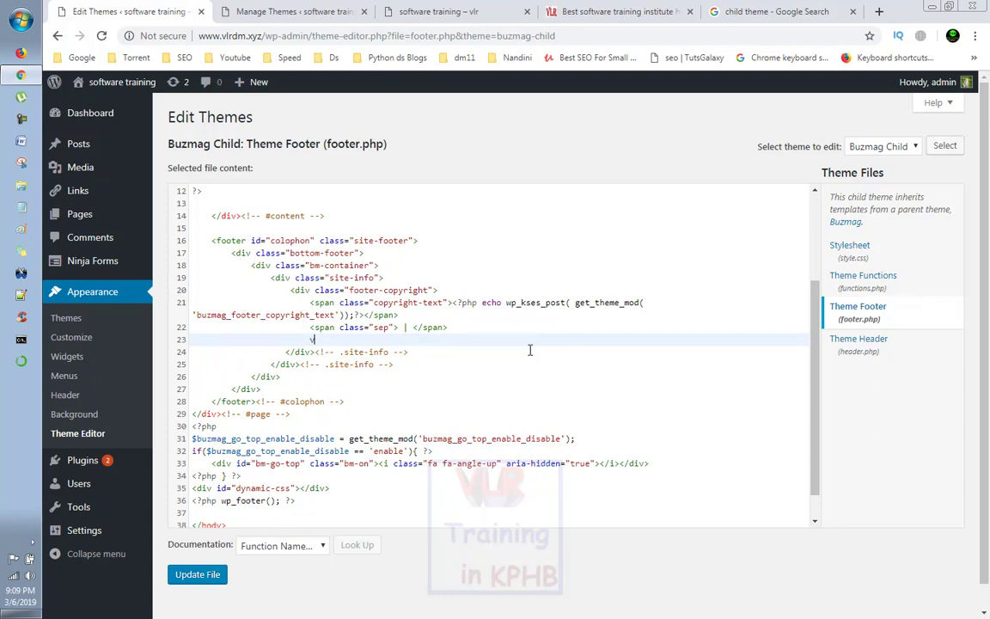
text(Venkat)
key(BackSpace)
text(<a)
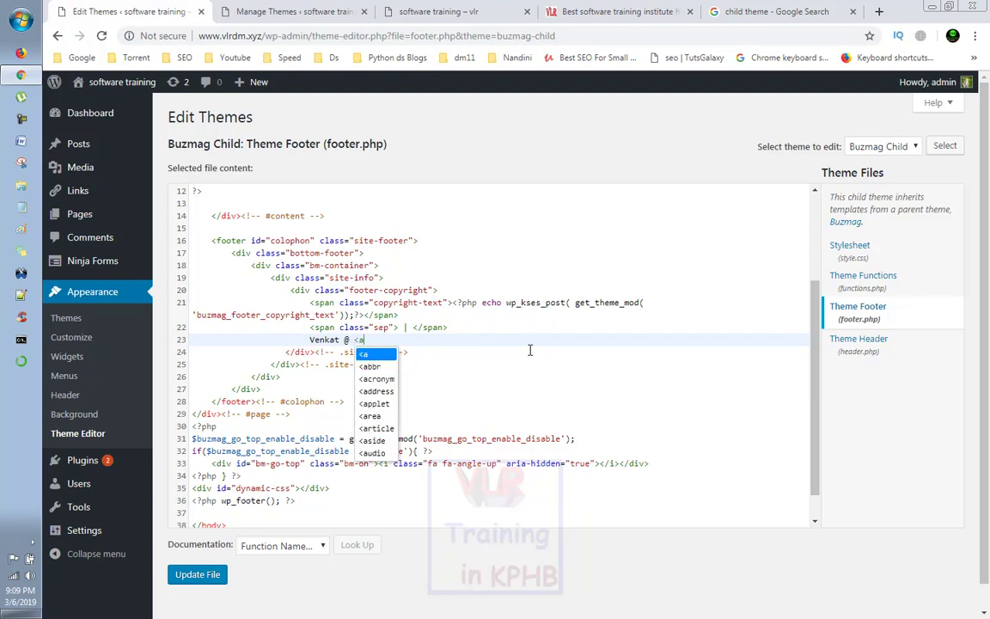
text( href)
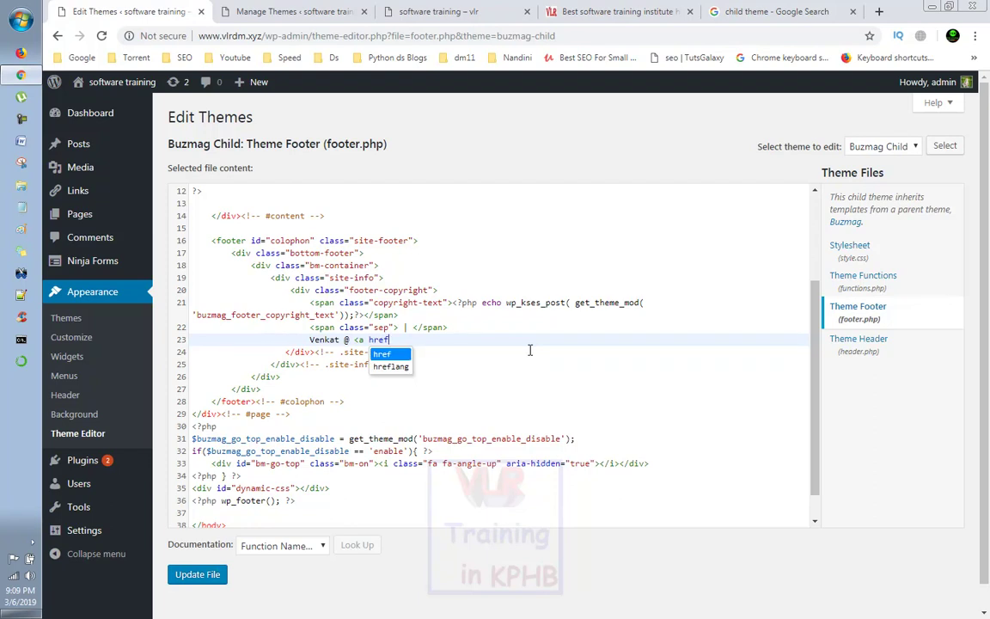
text(=")
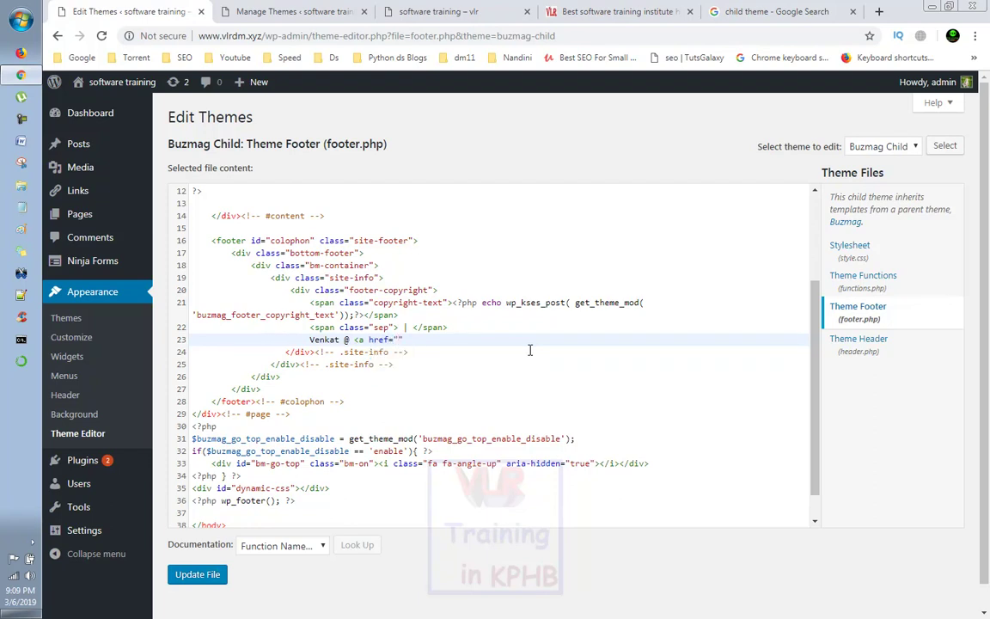
text(www.vlrtraining.in)
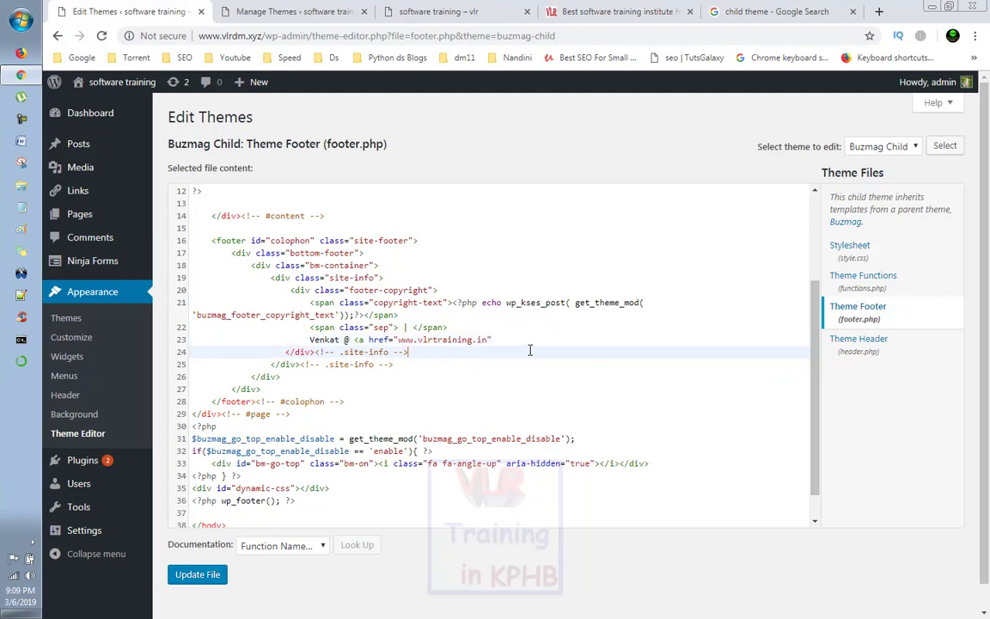
text(")
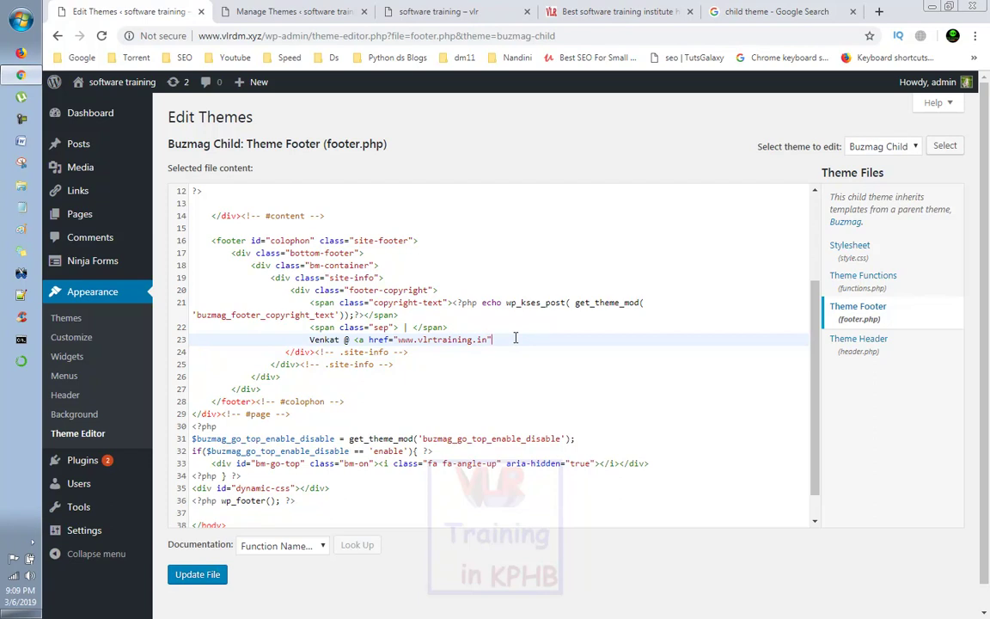
text(> </a>)
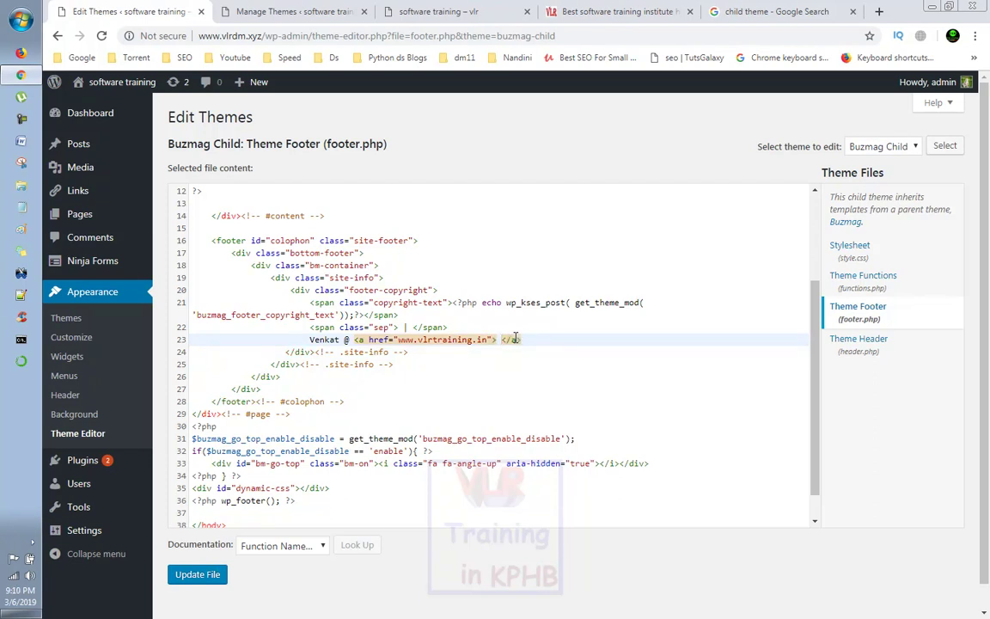
text( Vlr Training)
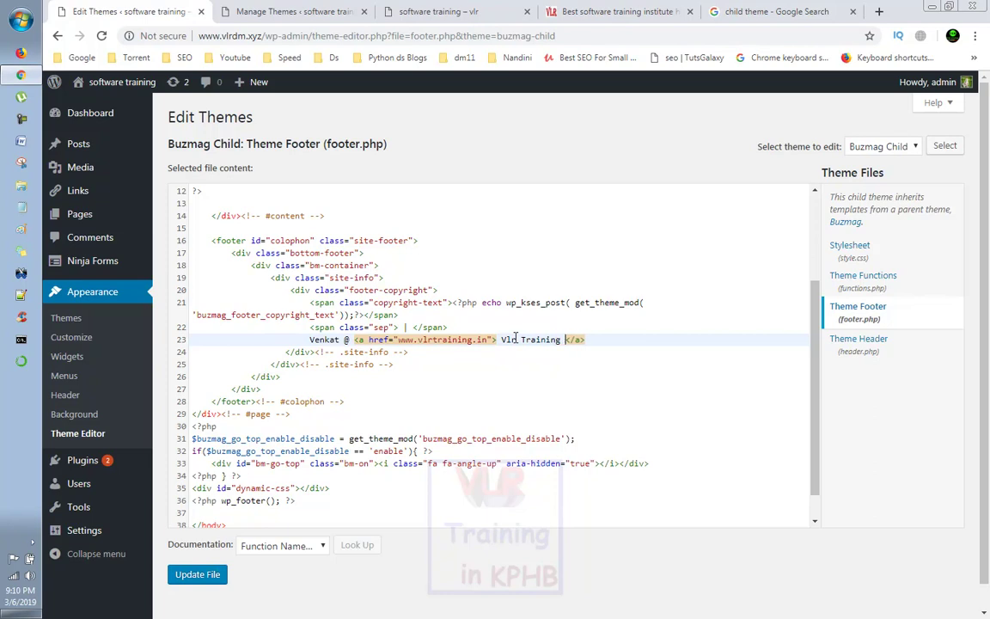
text( Software)
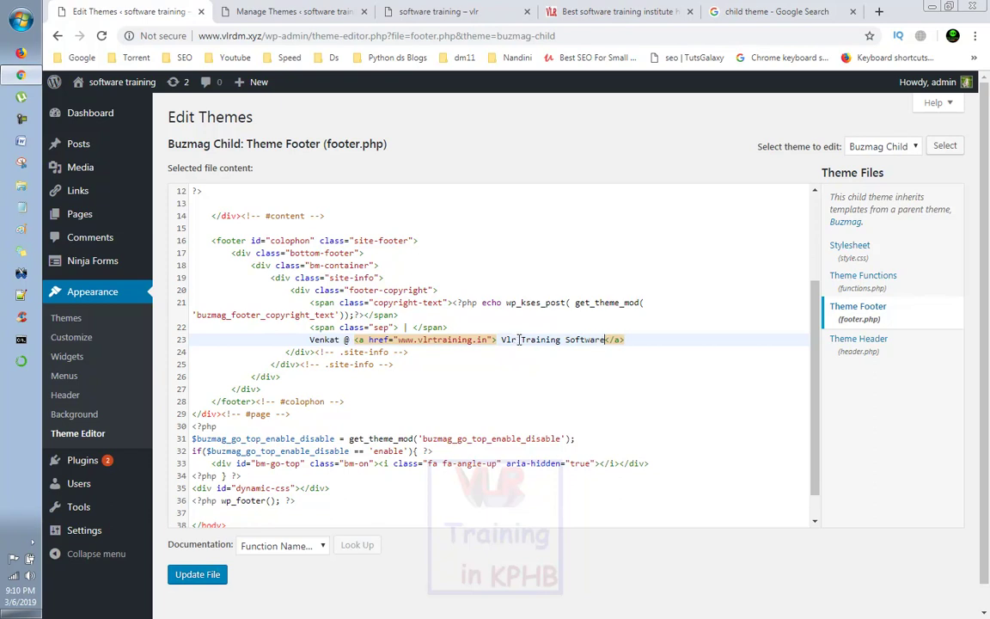
key(Down)
key(Down)
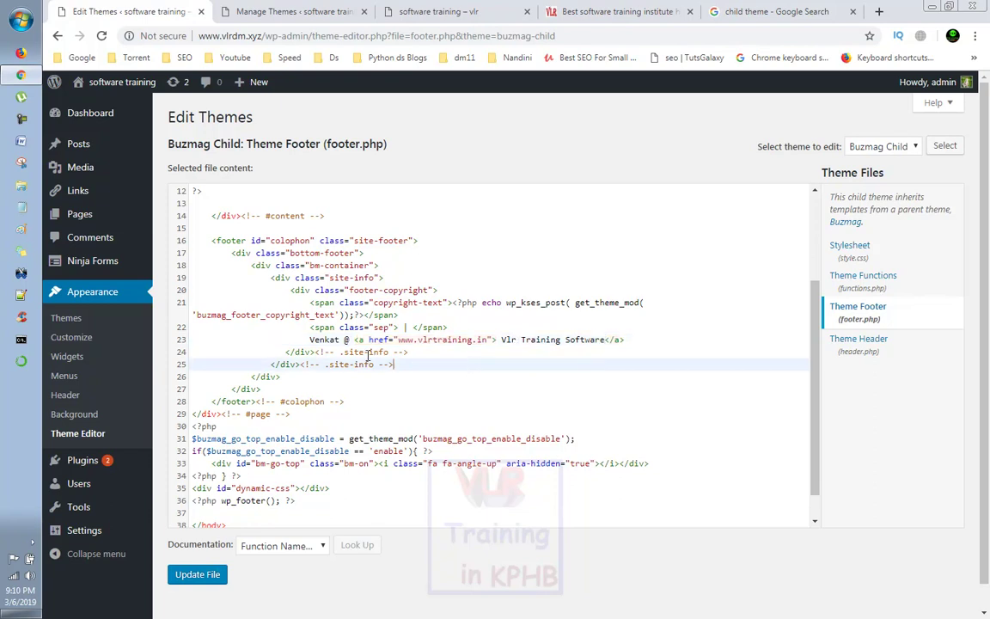
click(178, 581)
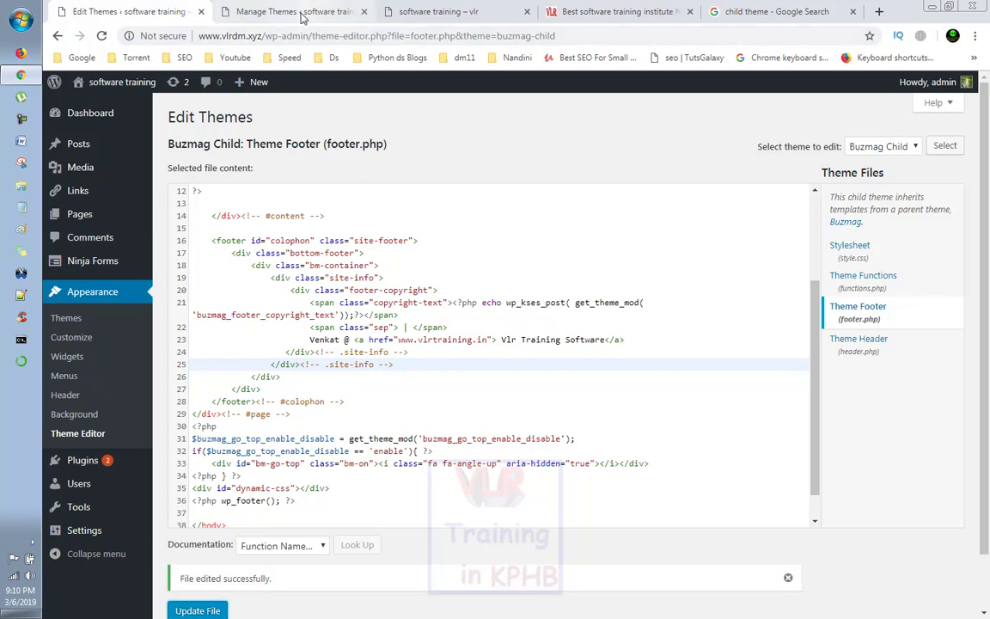
click(435, 13)
right_click(200, 246)
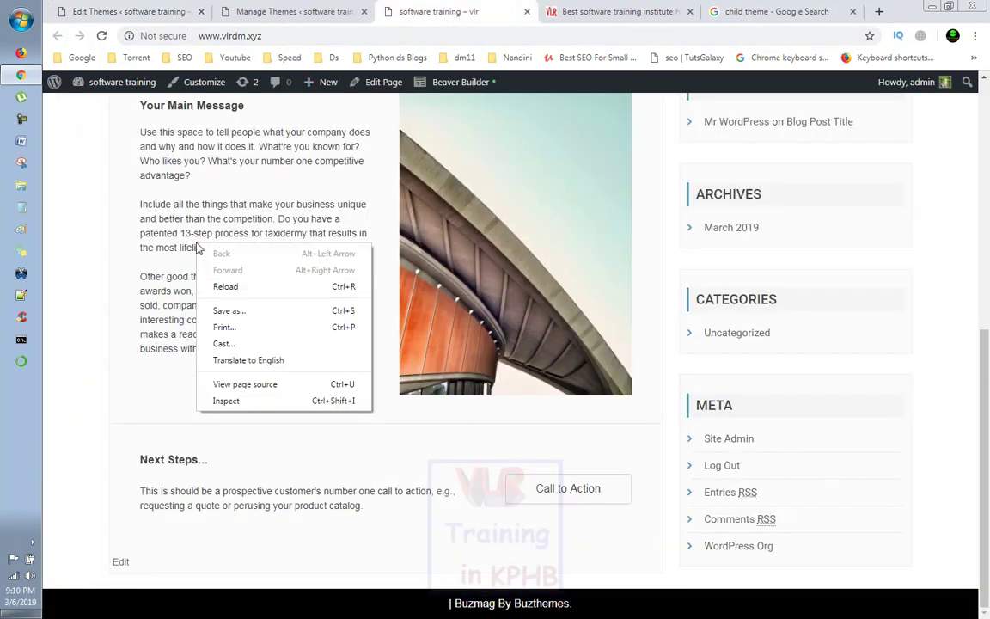
click(243, 284)
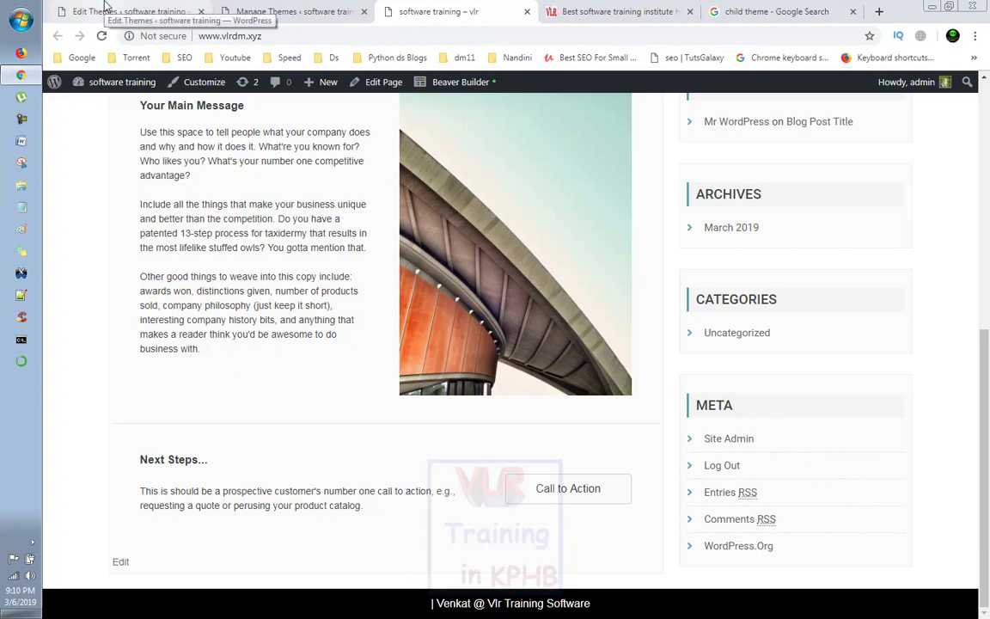
click(254, 11)
click(123, 13)
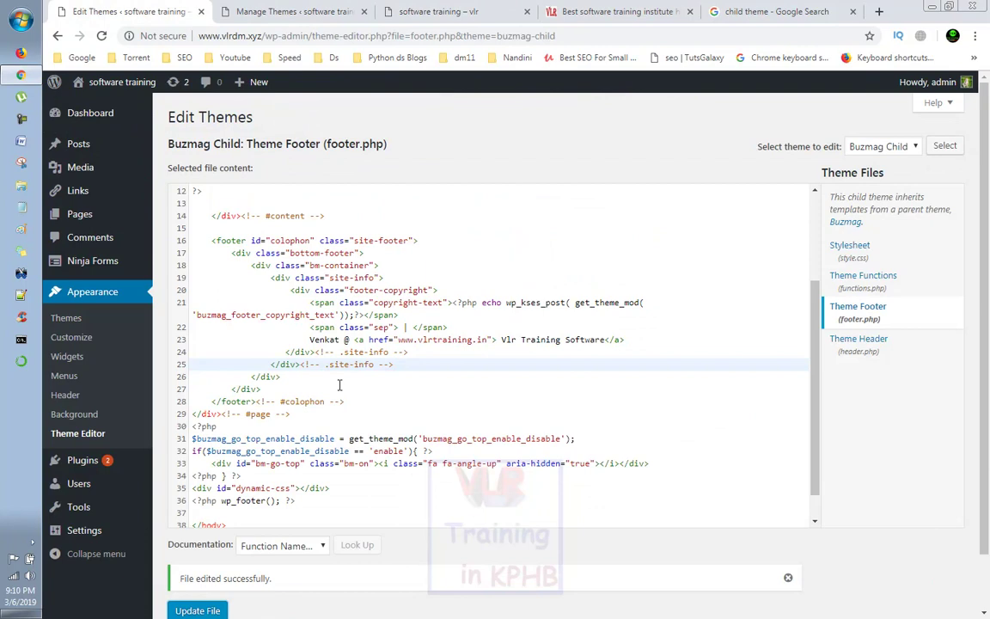
scroll(339, 384, down, 1)
Step: Wrap the trainer's name on line 23 in <b> bold tags and save footer.php
scroll(326, 338, up, 2)
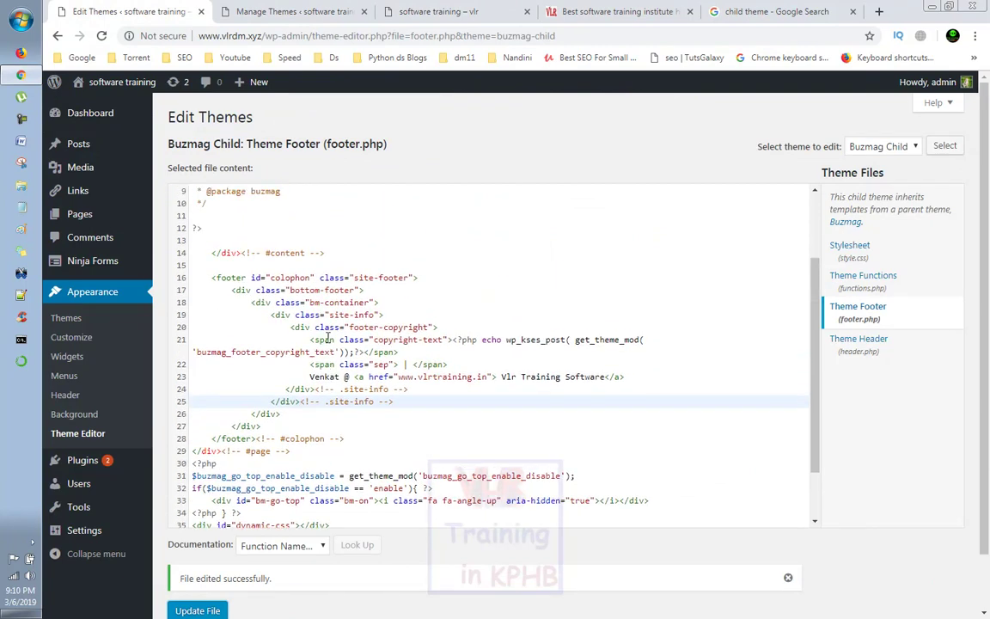
click(310, 377)
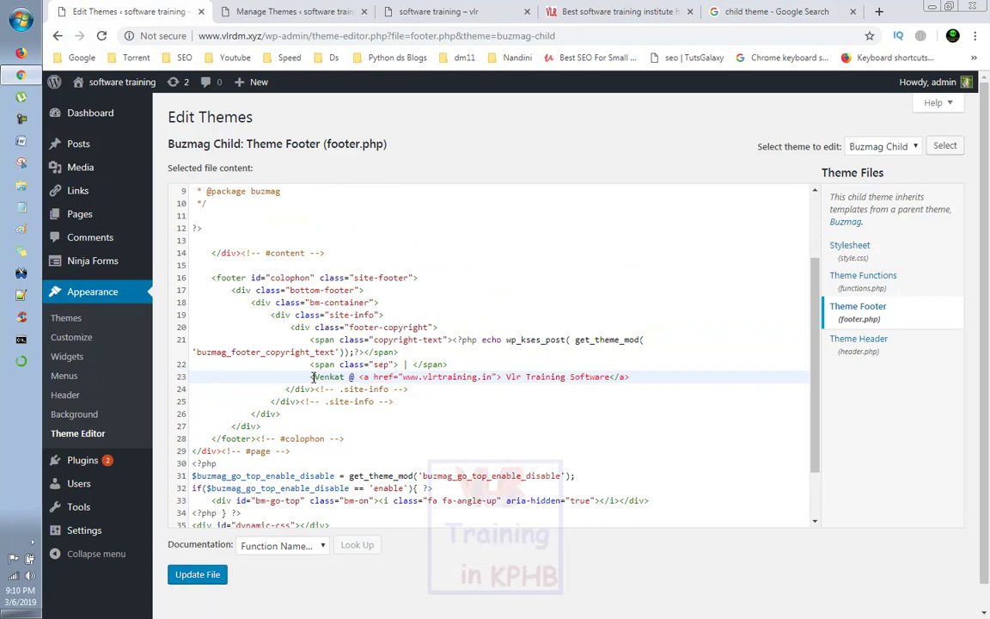
text(<b></b>)
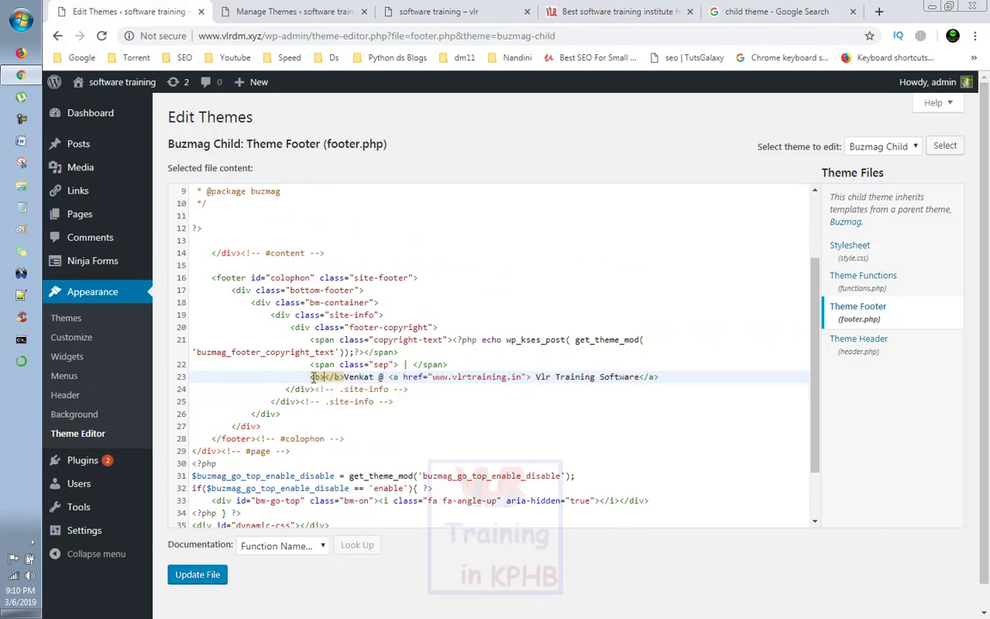
double_click(354, 379)
drag(354, 383, 345, 378)
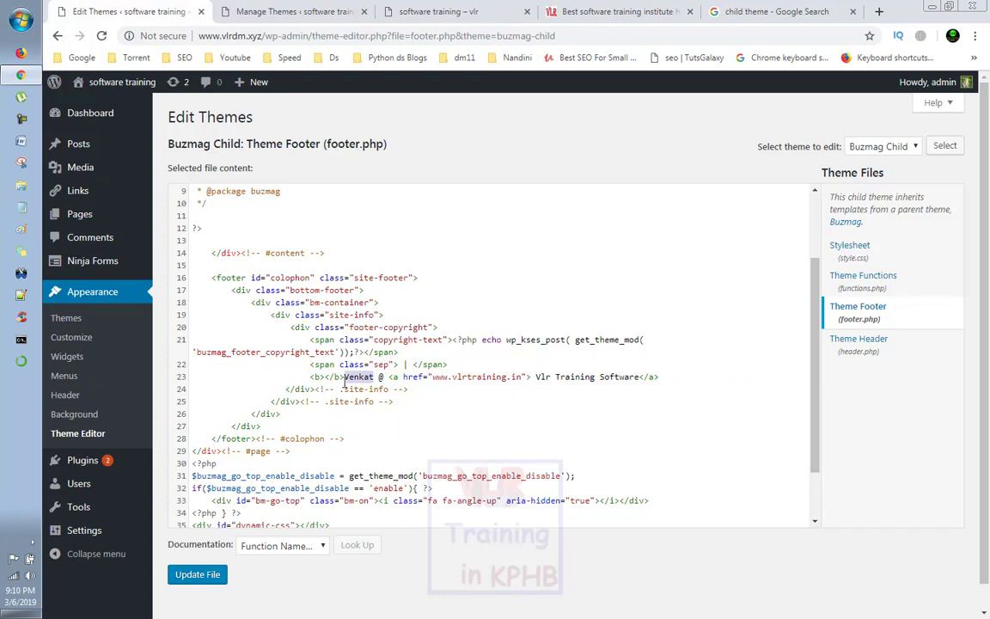
key(ctrl+x)
click(323, 376)
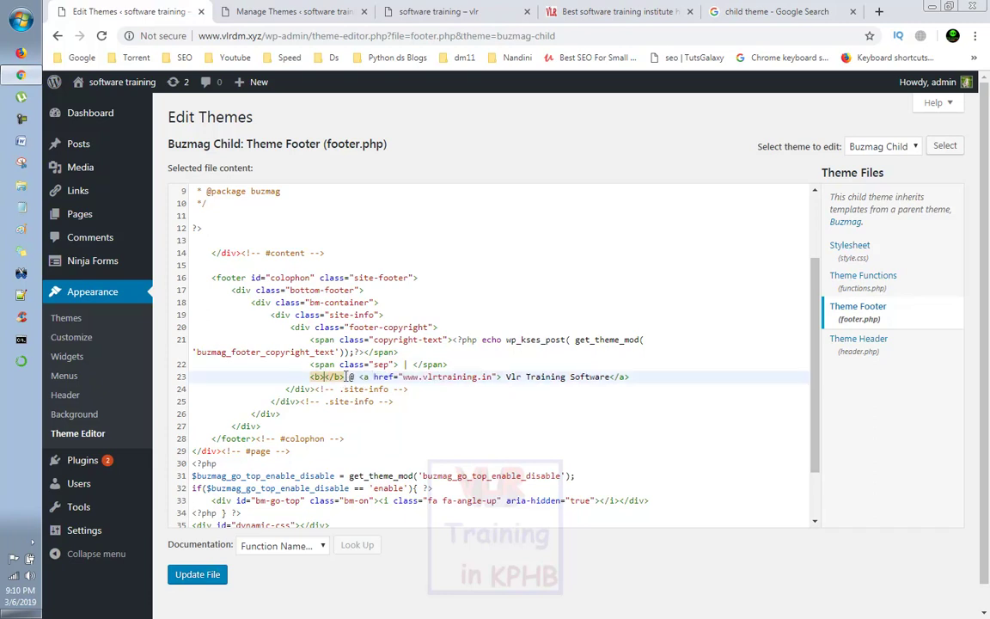
key(ctrl+v)
click(196, 574)
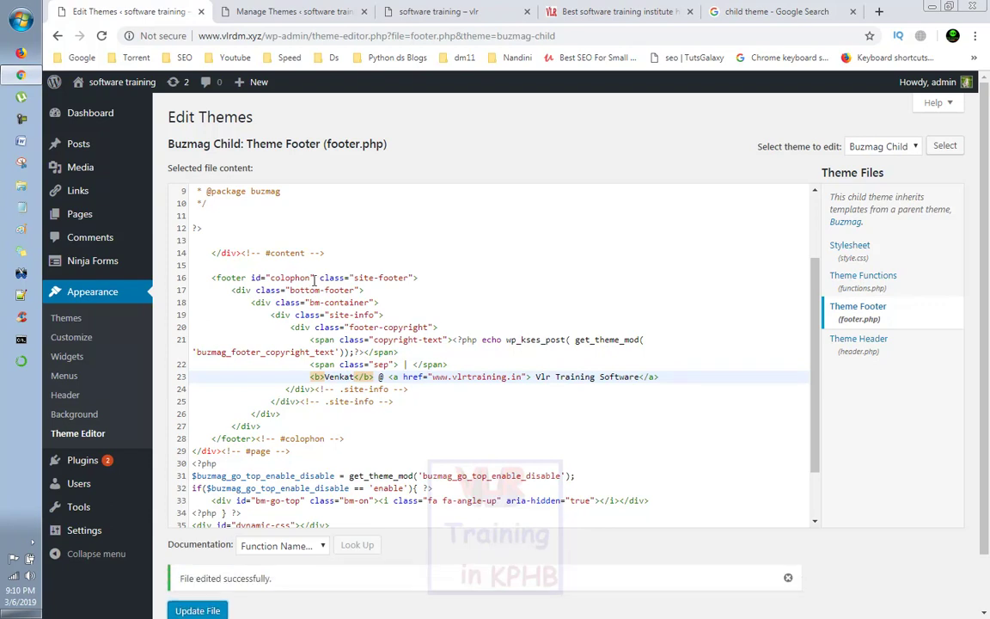
Step: Reload the live site front page to see the trainer's name in bold in the footer
click(249, 10)
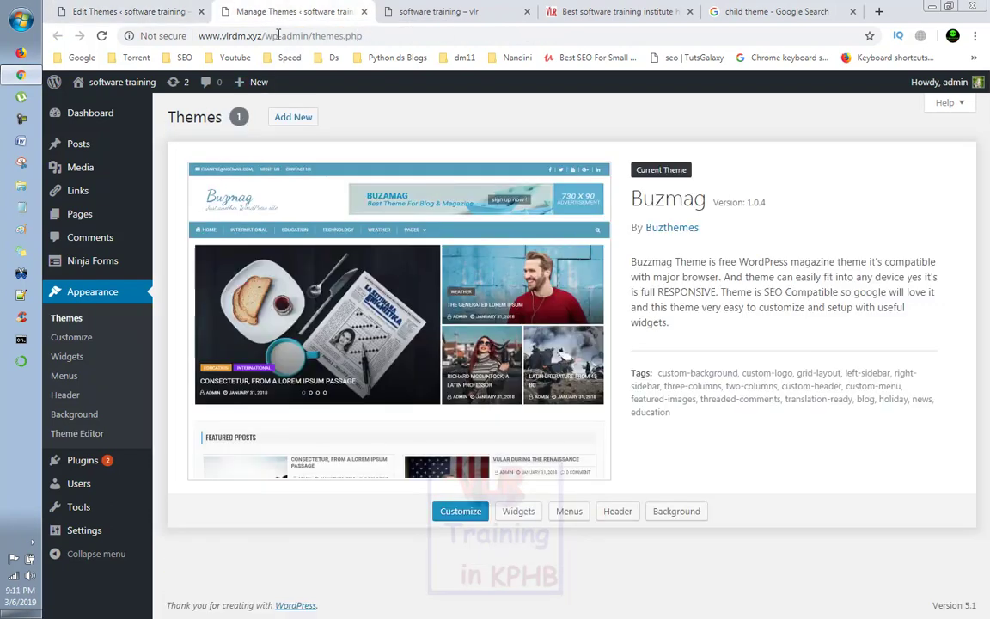
right_click(380, 421)
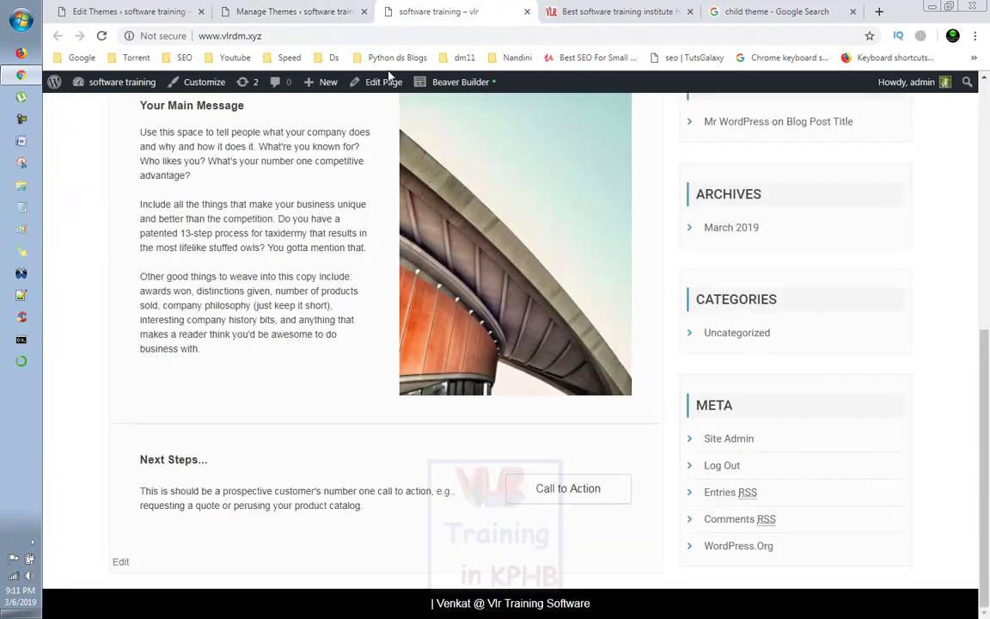
click(380, 14)
right_click(318, 395)
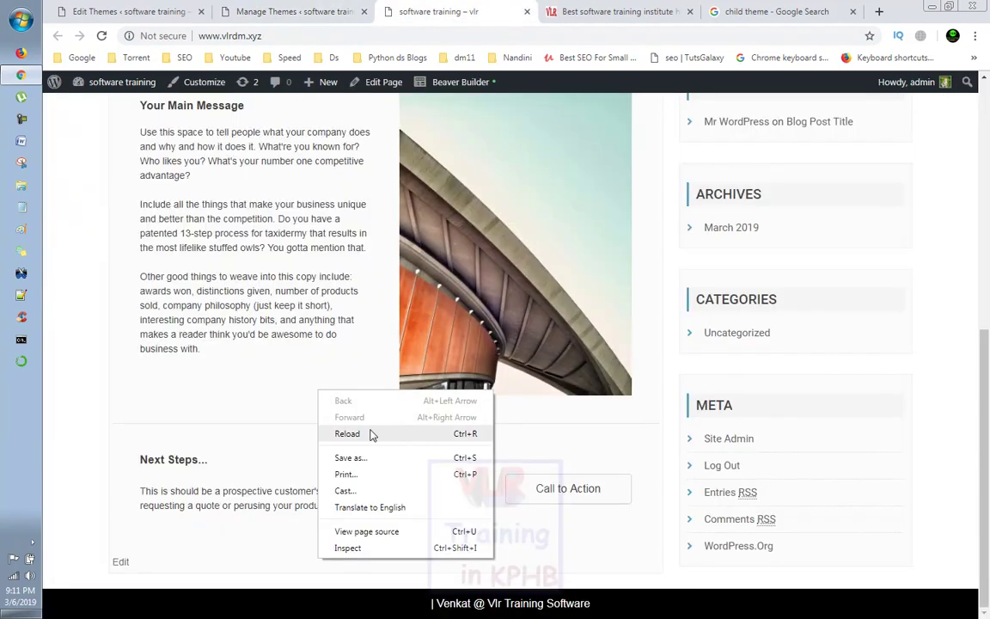
click(372, 434)
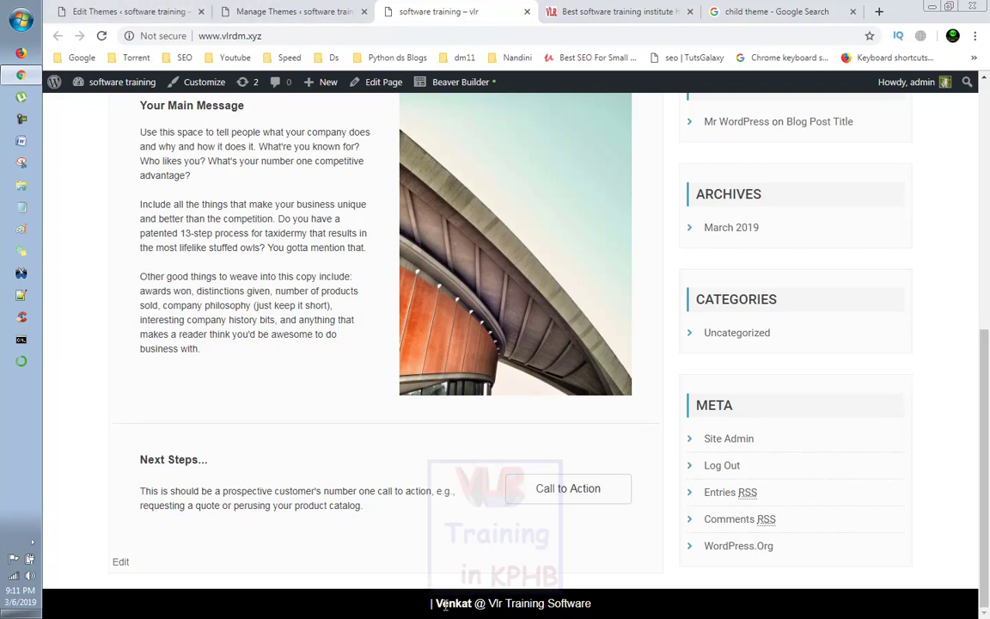
Step: In footer.php, replace the '|' separator with the +91 phone number and change 'Software' to 'HyderaBad'
click(136, 12)
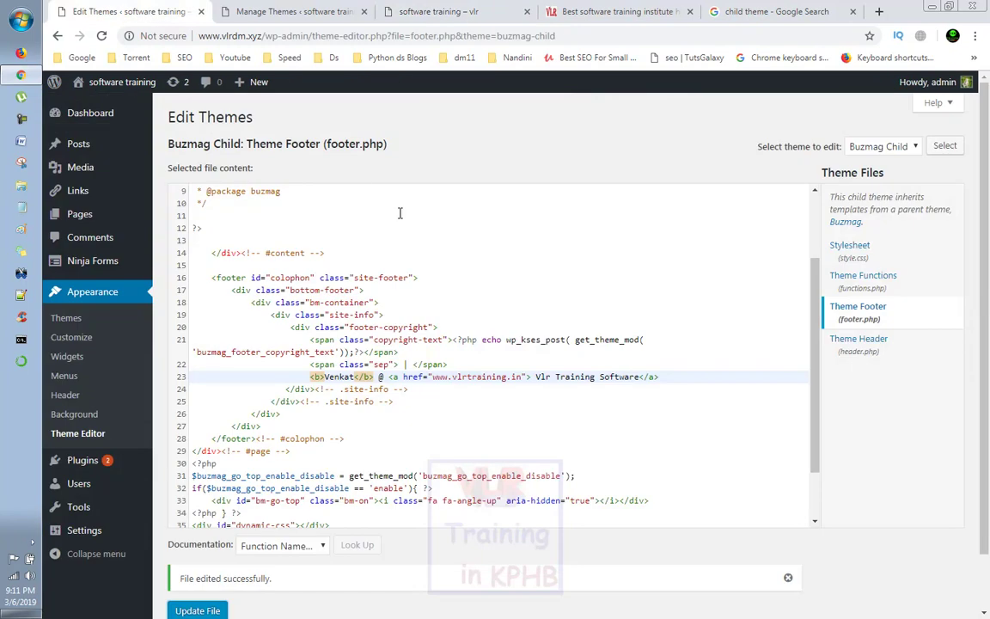
click(401, 365)
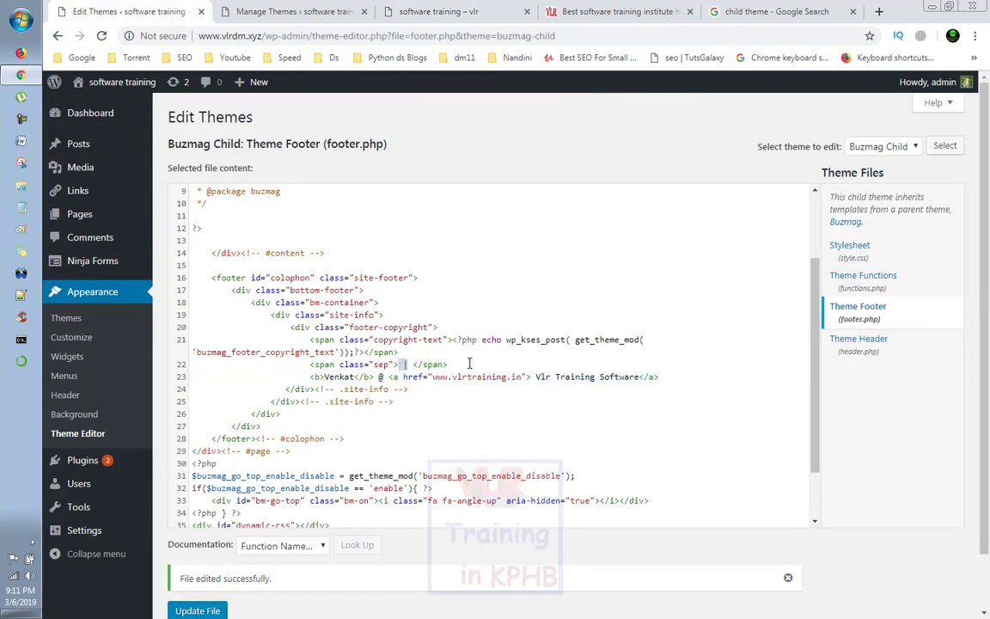
key(BackSpace)
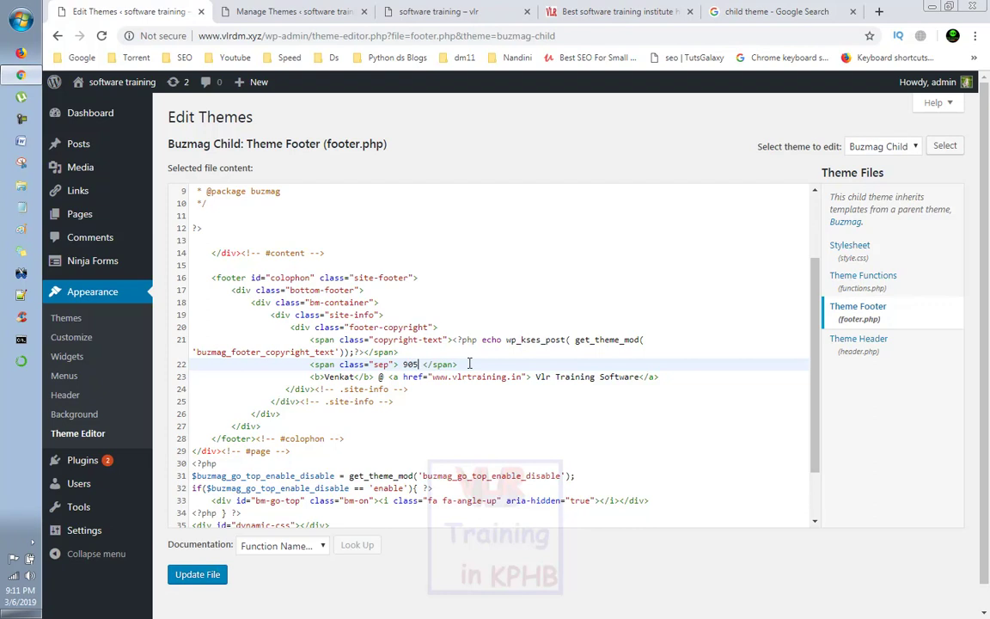
drag(598, 379, 640, 381)
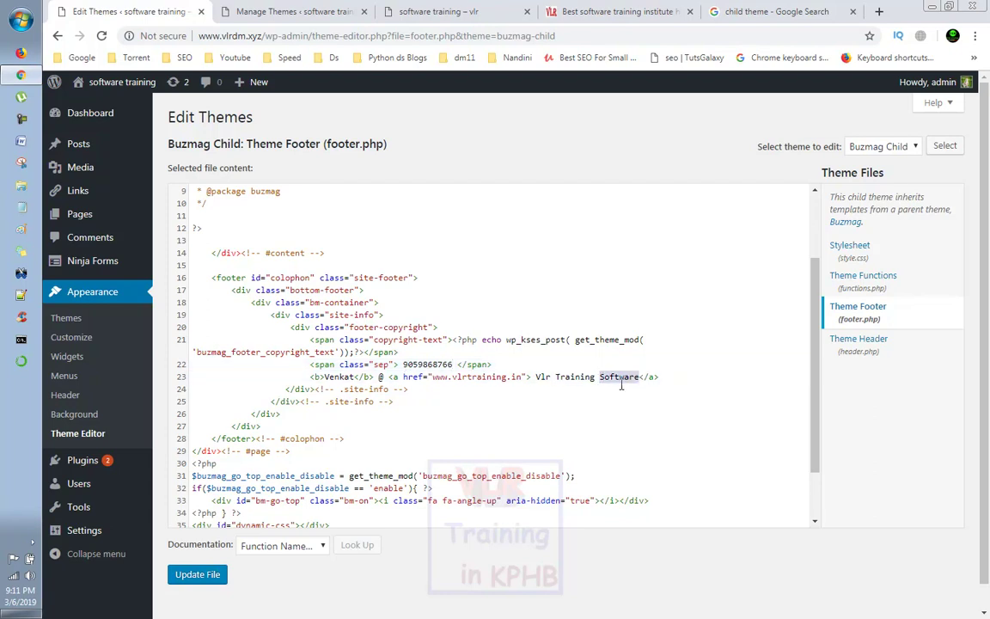
text(Hyder)
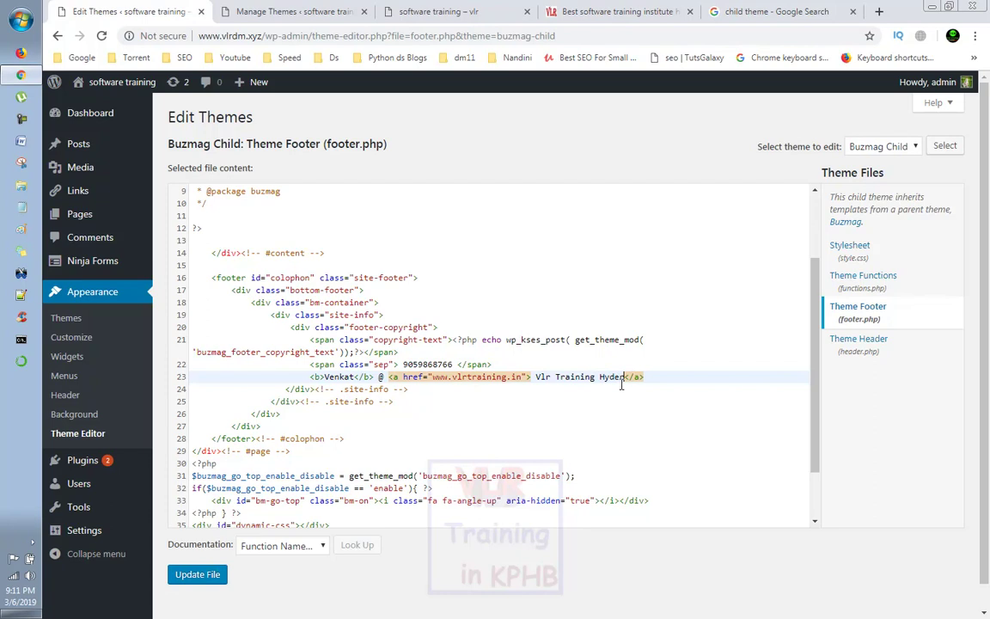
text(aBad)
click(406, 365)
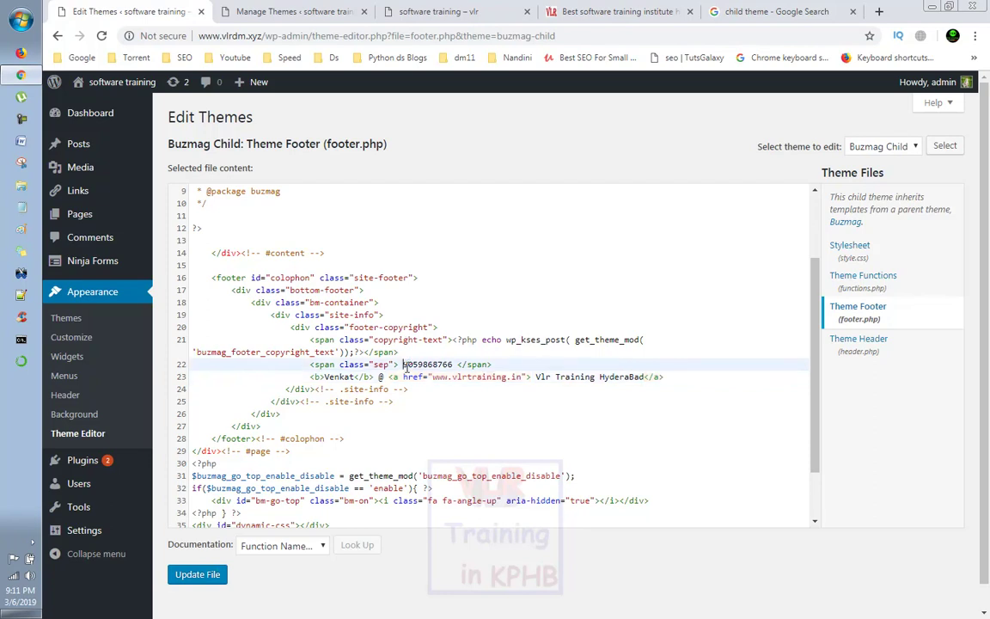
text(+91)
Step: Save footer.php and switch to the live site front page
click(185, 574)
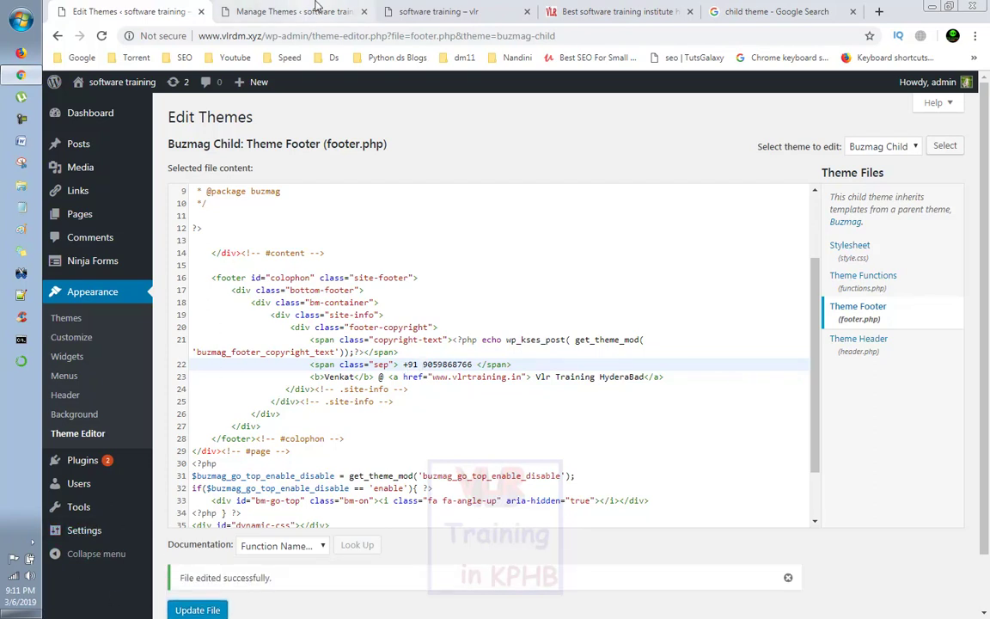
click(314, 10)
click(409, 10)
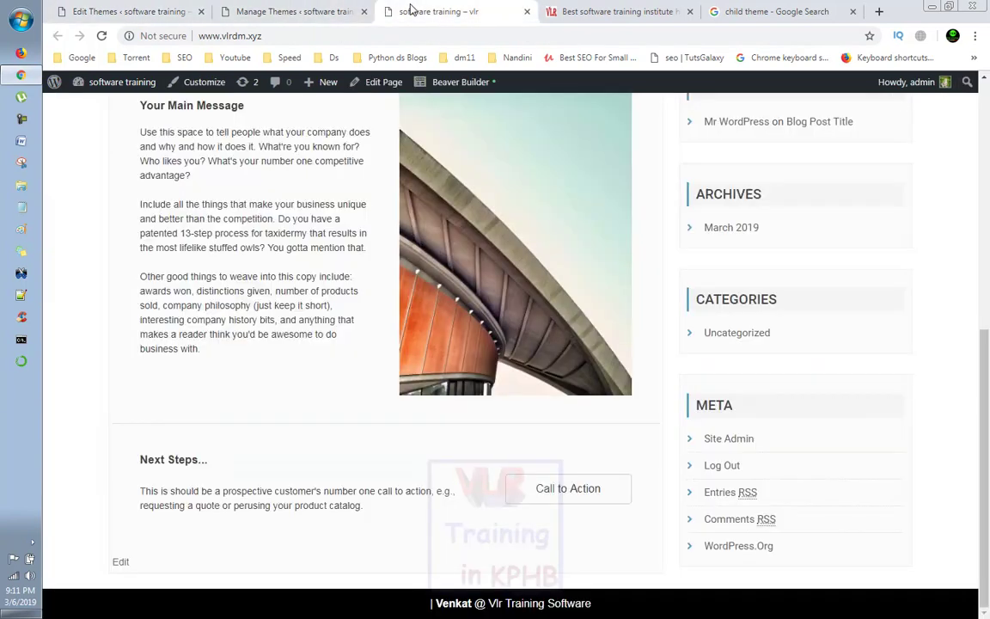
Step: Reload the live site to confirm the phone number, bold name and 'Vlr Training HyderaBad' in the footer
right_click(372, 359)
click(408, 399)
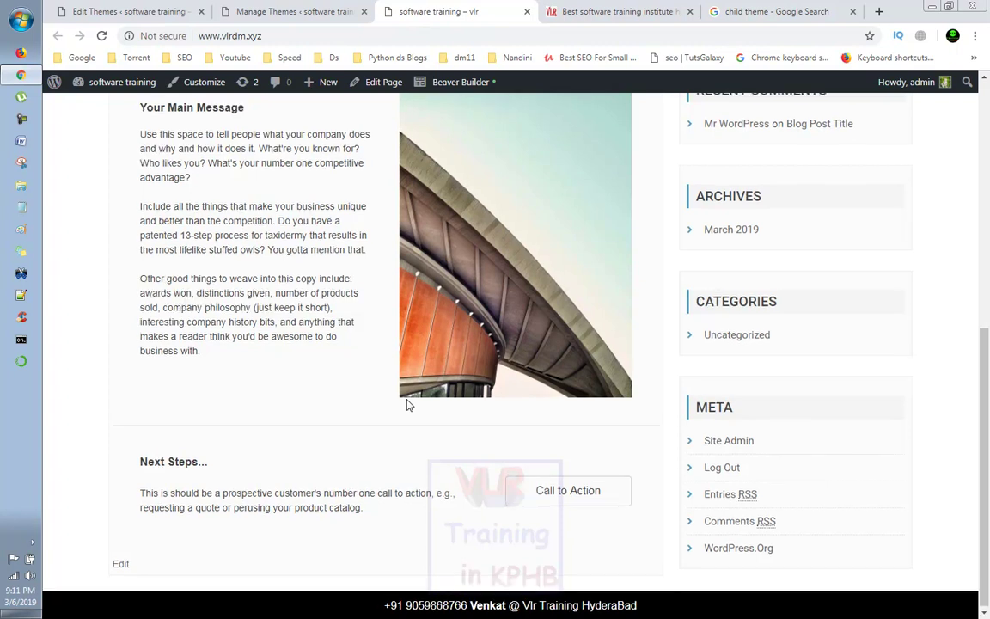
scroll(409, 405, up, 3)
scroll(410, 405, up, 2)
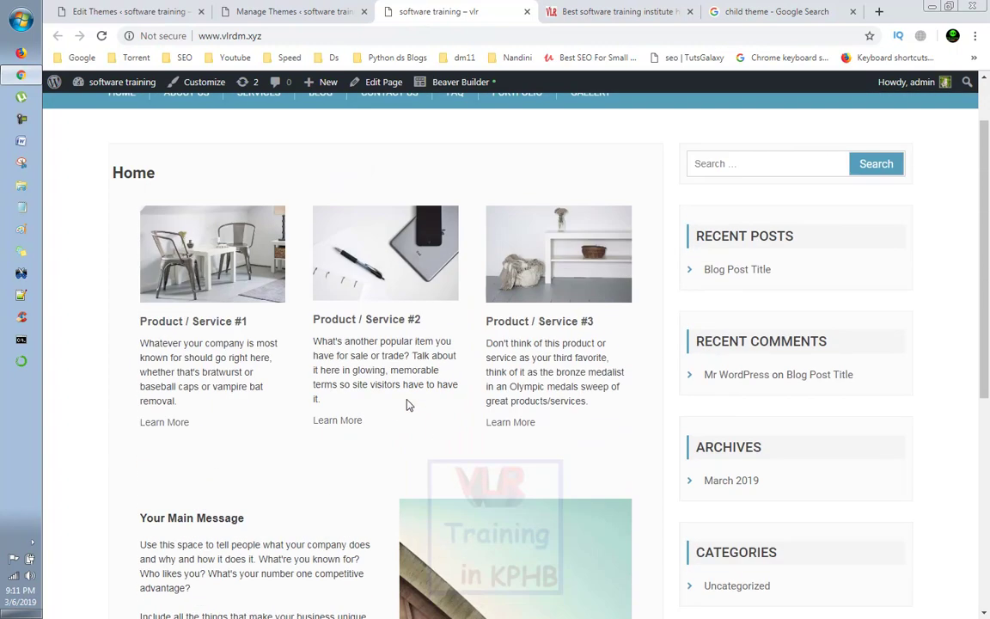
scroll(409, 404, down, 2)
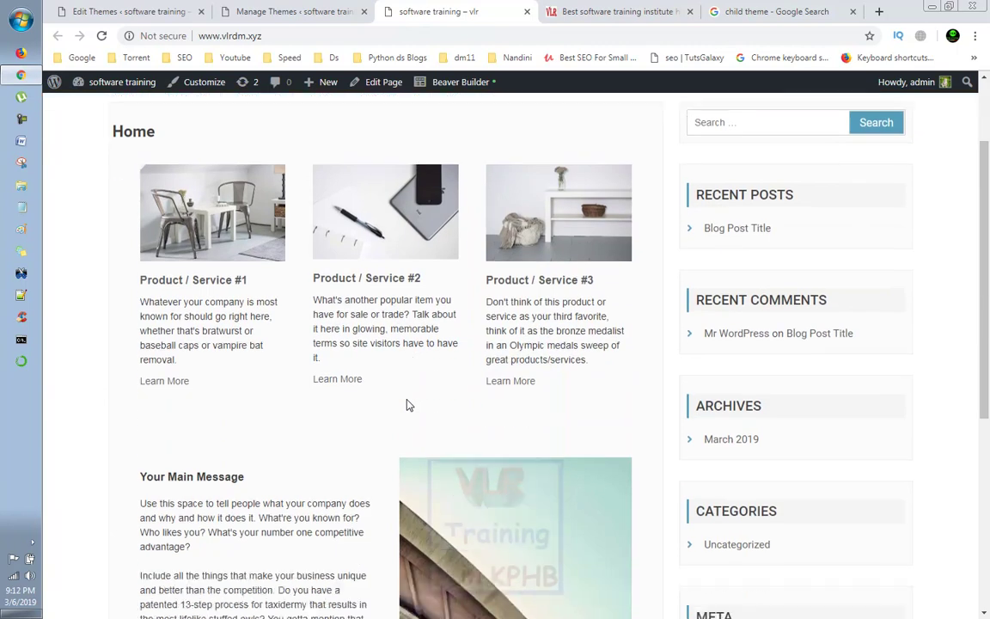
scroll(409, 405, up, 2)
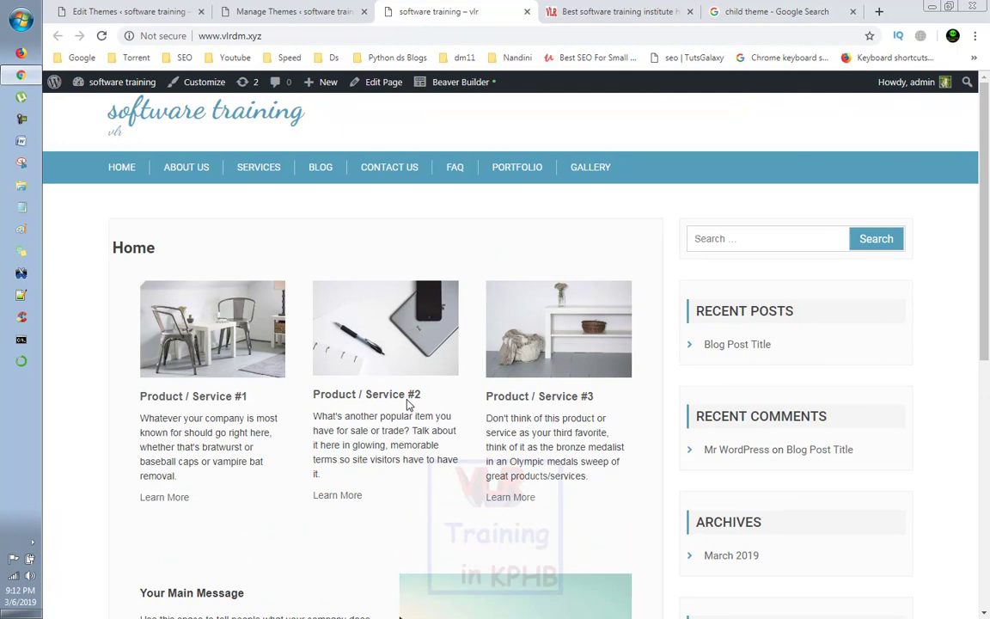
click(81, 9)
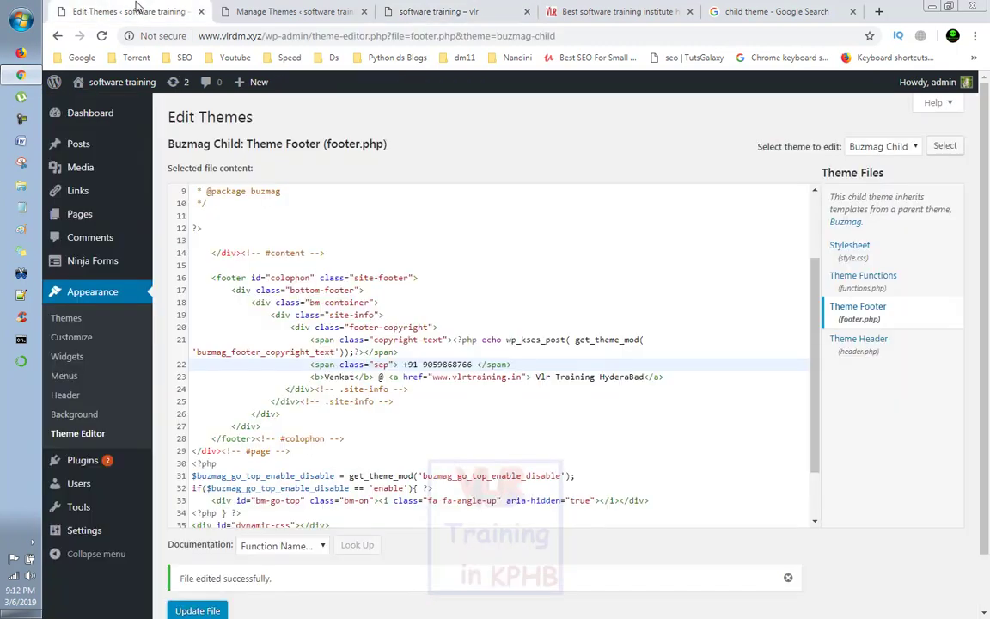
Step: Open the Child Theme Configurator from Tools > Child Themes
mouse_move(78, 487)
mouse_move(96, 516)
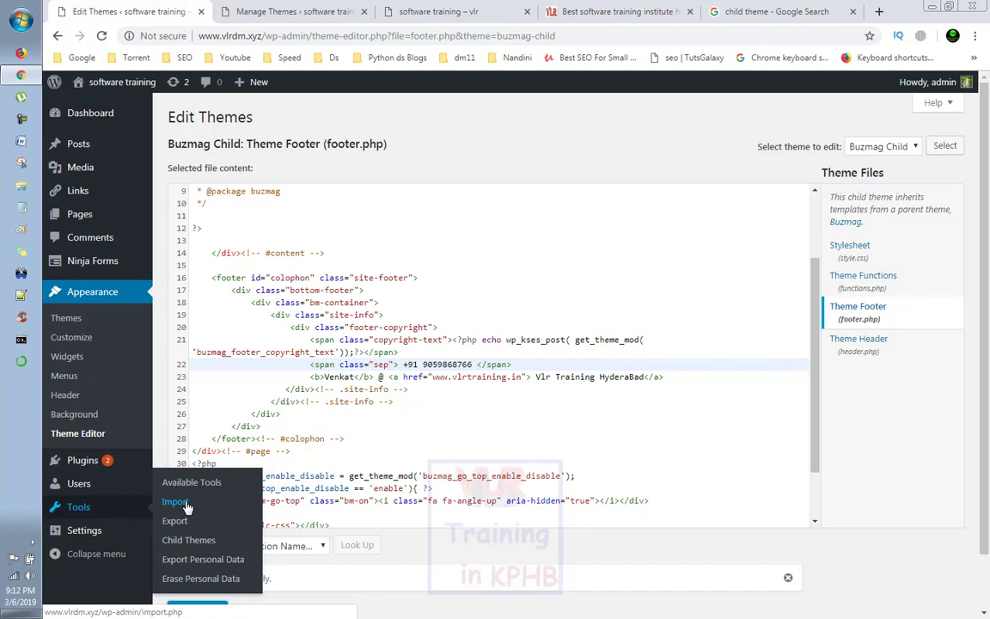
click(184, 540)
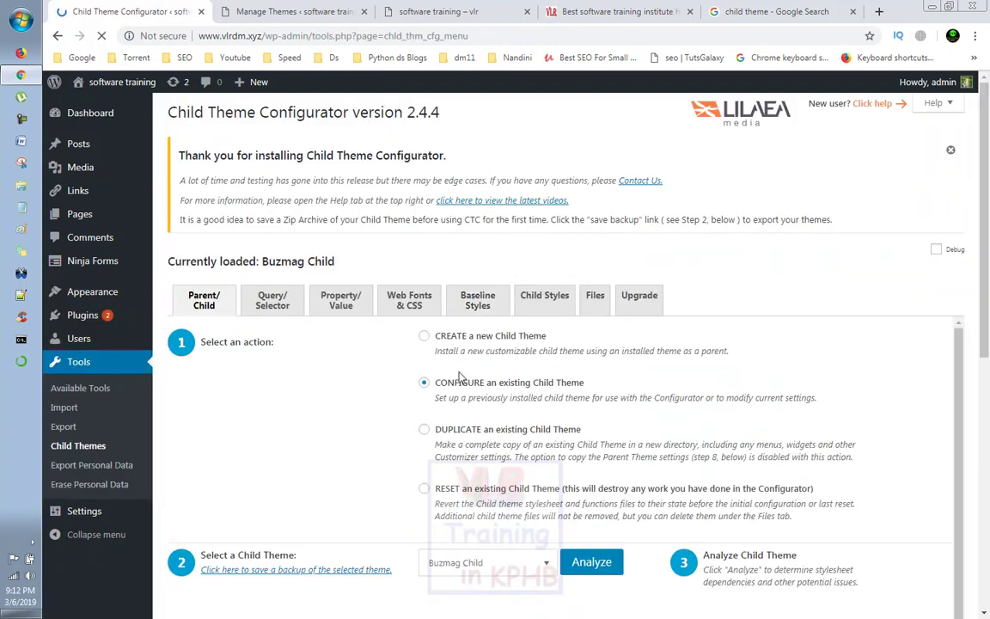
Step: Review the configurator's Styles, Files, Pro and Web Fonts tabs, then move to the VLR Training site
click(560, 311)
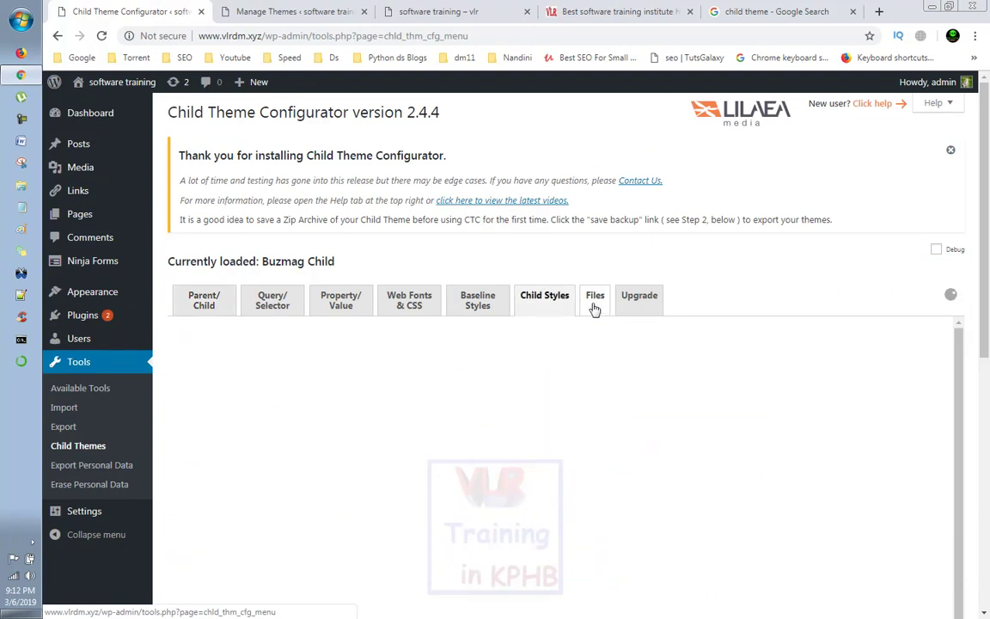
click(600, 302)
click(636, 308)
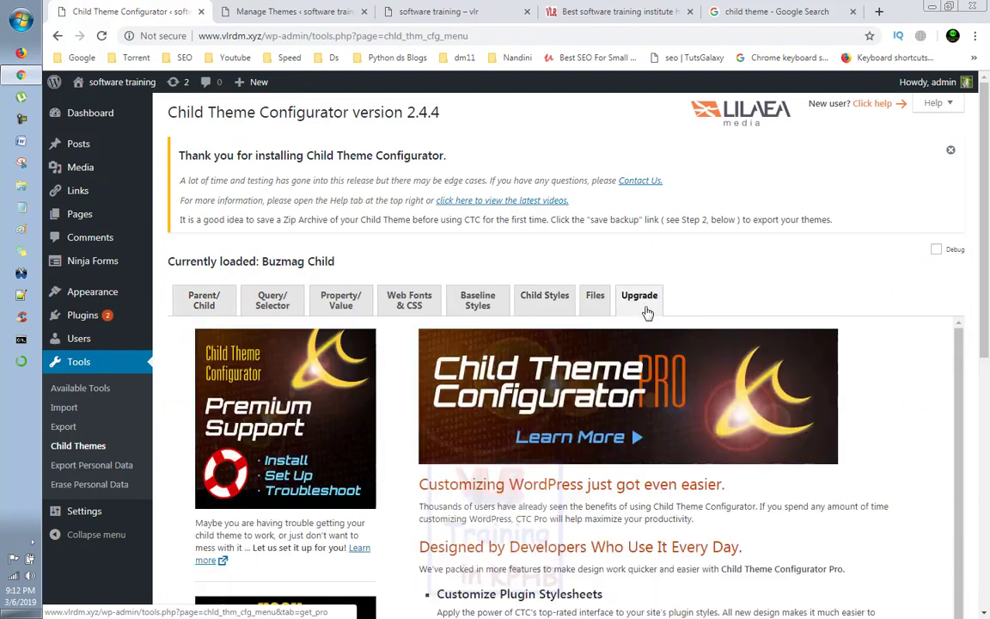
click(399, 308)
click(598, 297)
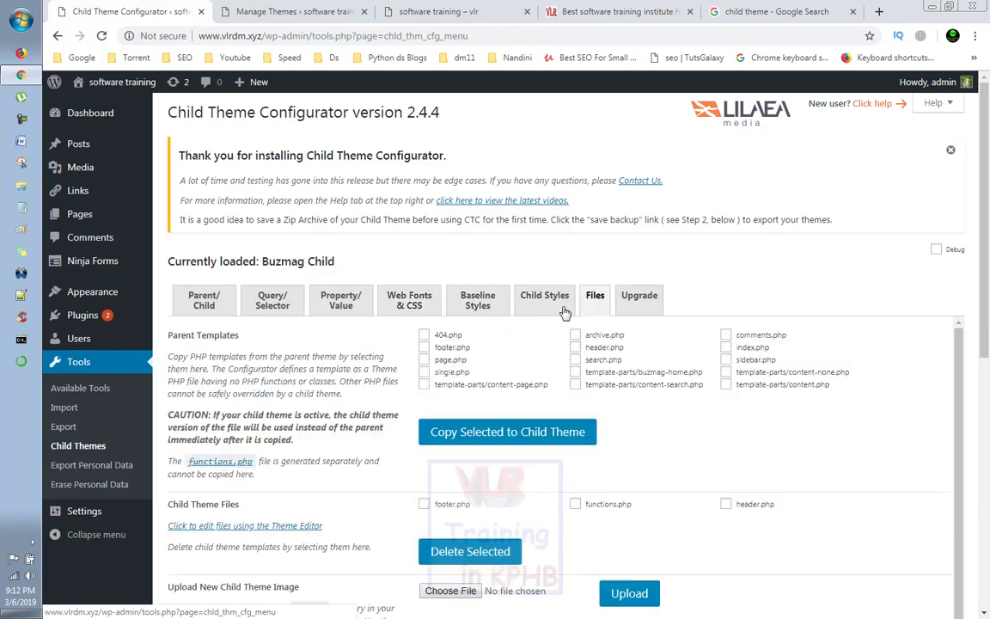
scroll(469, 369, down, 1)
scroll(466, 392, up, 1)
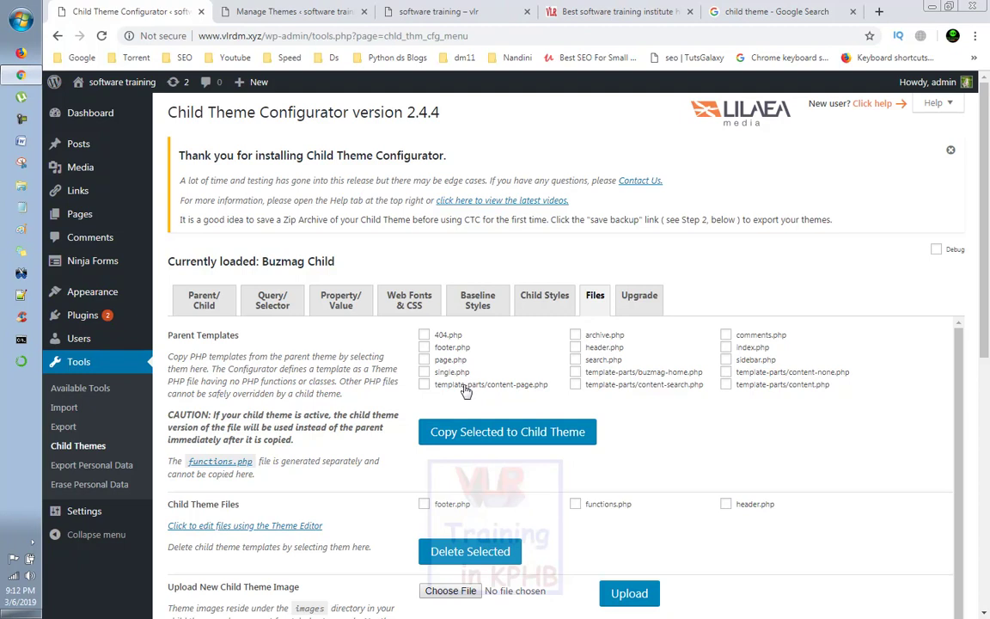
scroll(466, 391, down, 1)
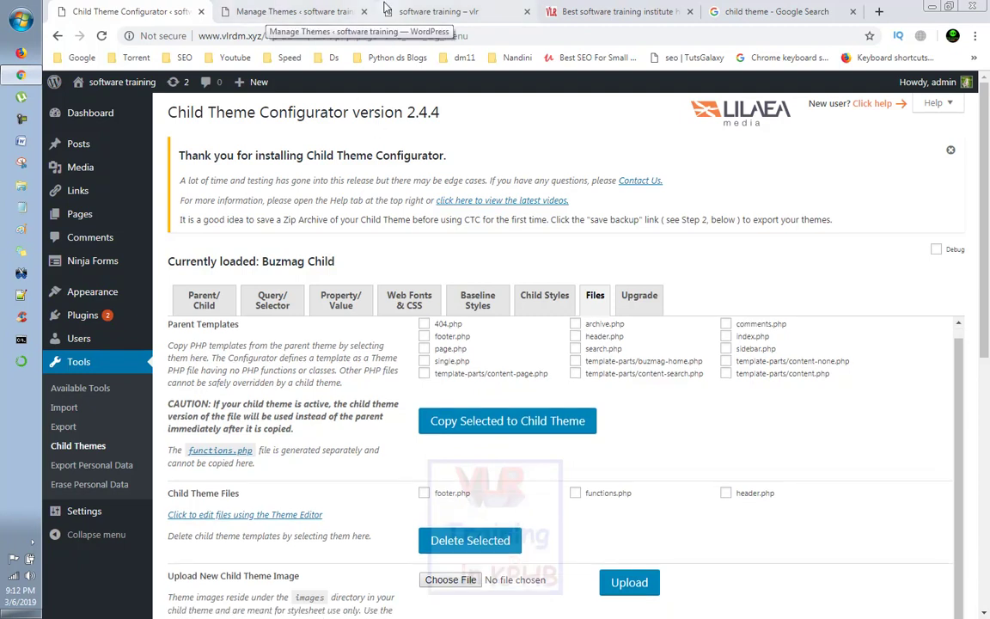
click(602, 11)
Step: Browse the vlrtraining.in home page and its top navigation menus
scroll(593, 200, down, 1)
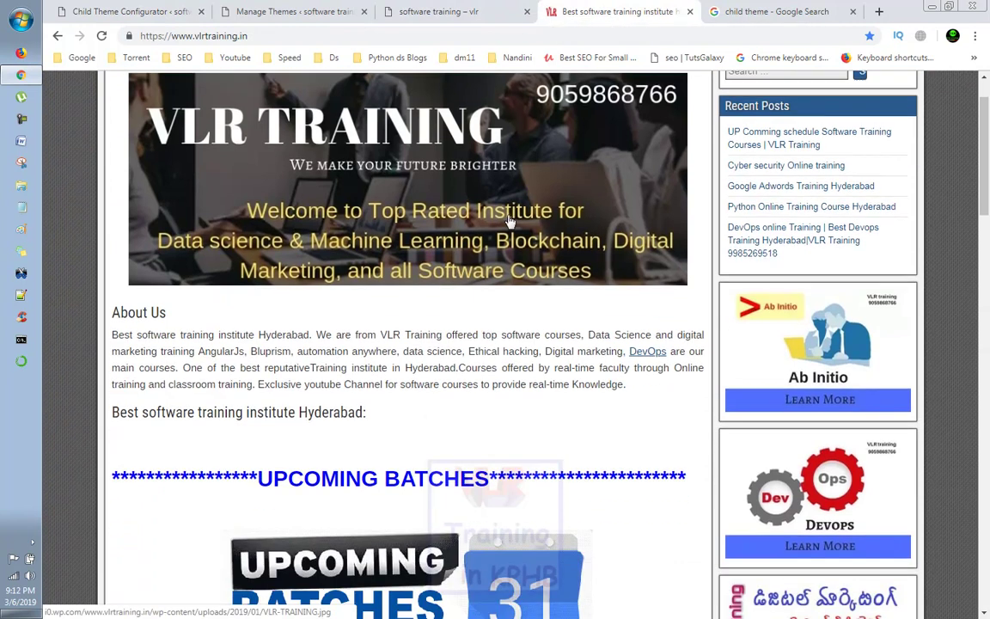
scroll(891, 181, up, 1)
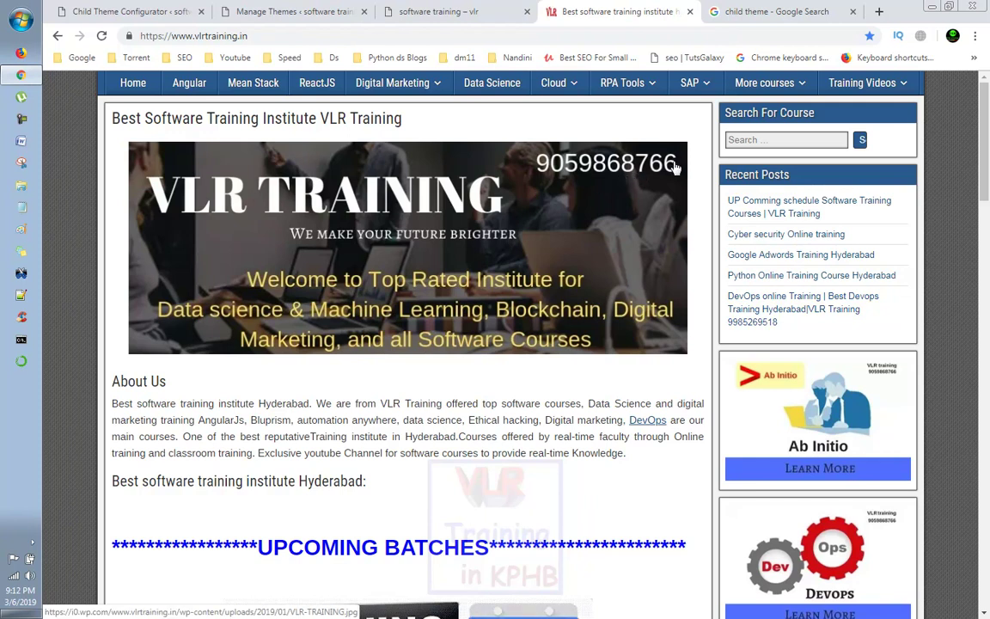
scroll(675, 167, down, 2)
scroll(664, 171, up, 2)
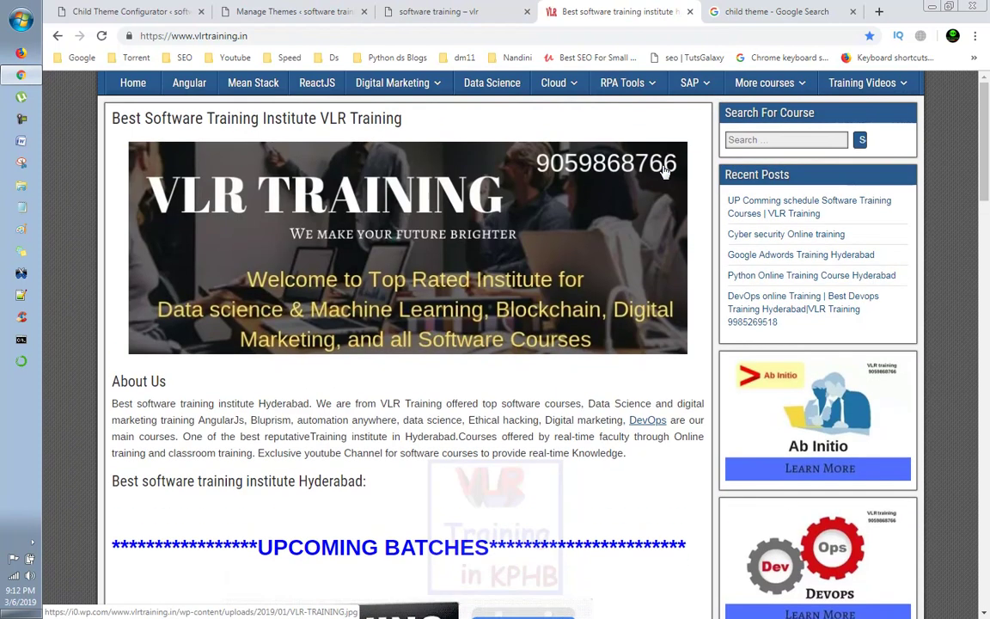
scroll(578, 187, down, 3)
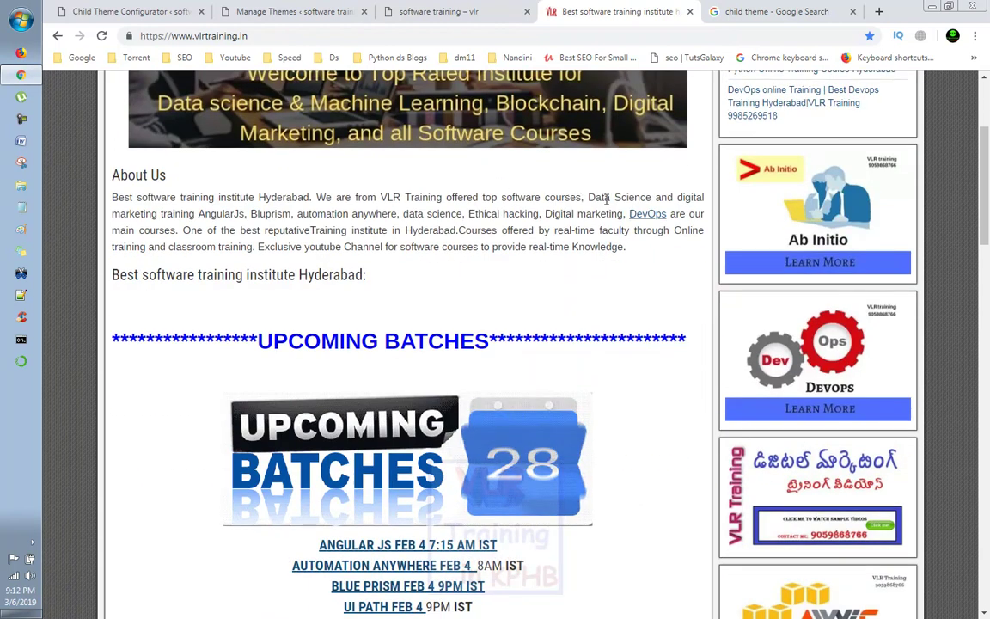
scroll(607, 207, up, 2)
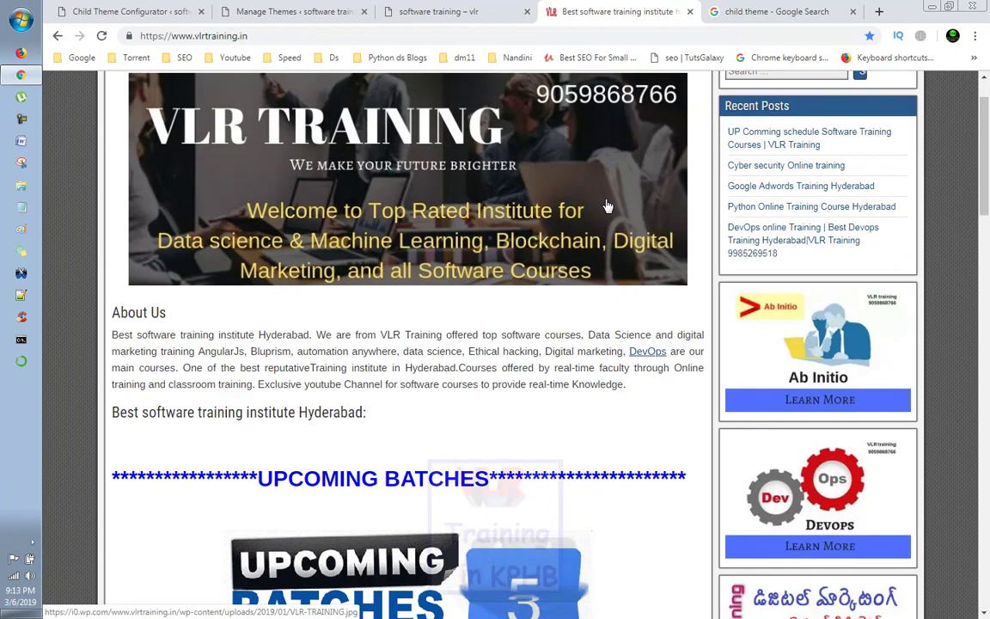
scroll(539, 199, up, 2)
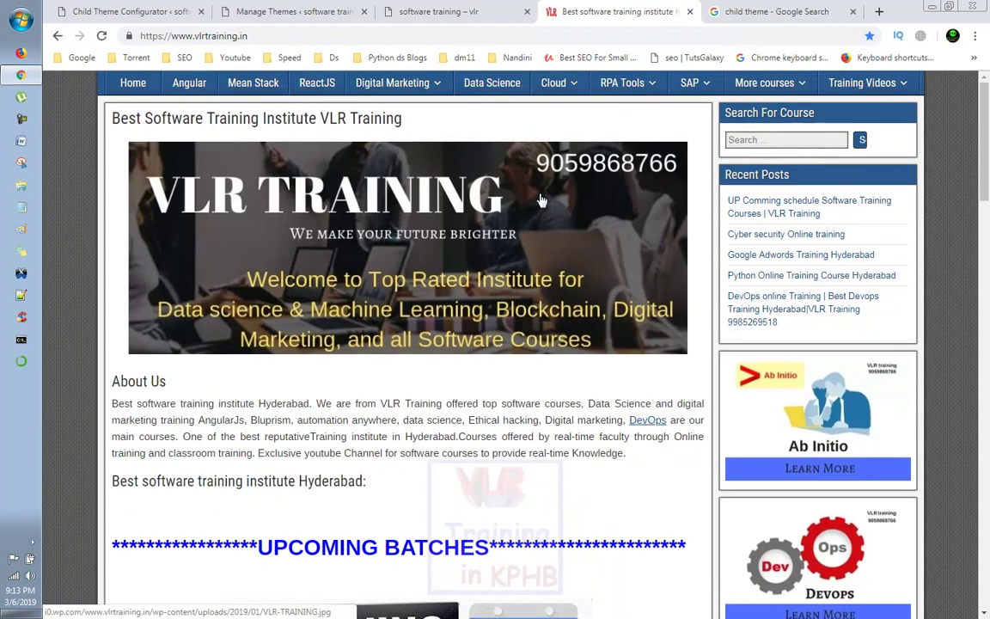
mouse_move(387, 99)
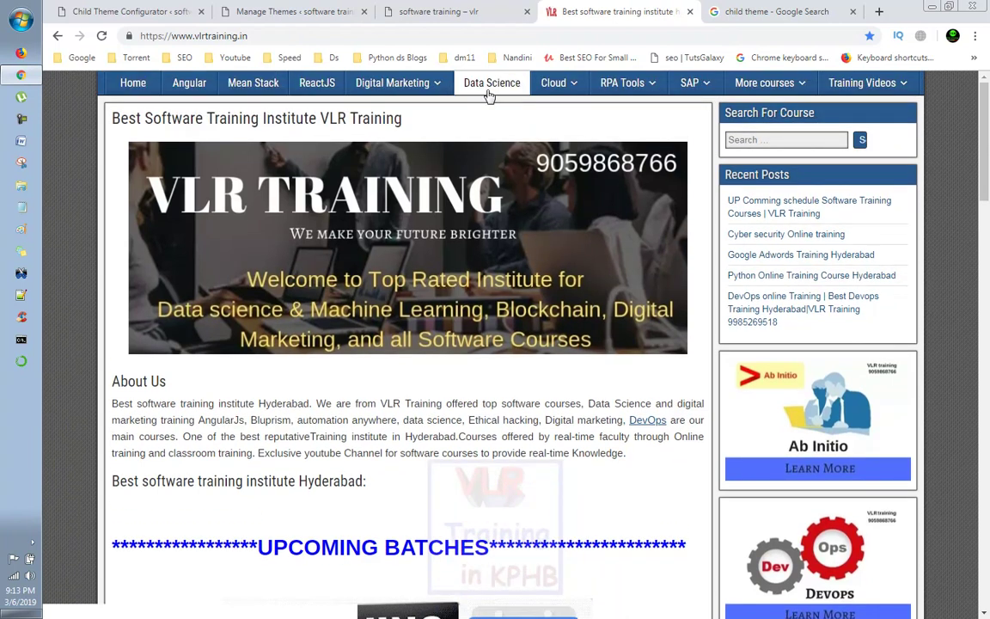
mouse_move(574, 89)
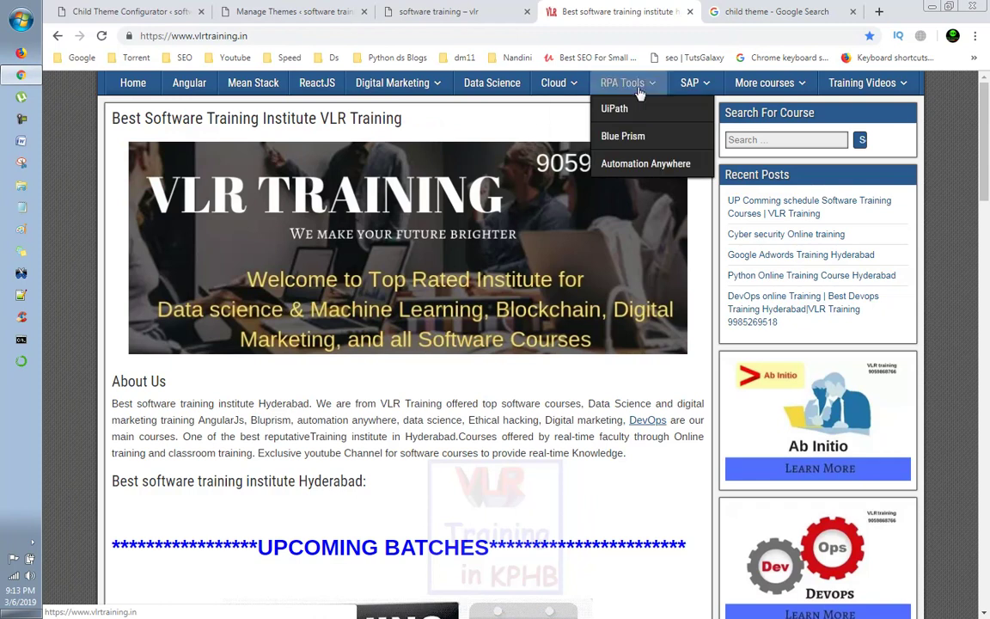
mouse_move(672, 89)
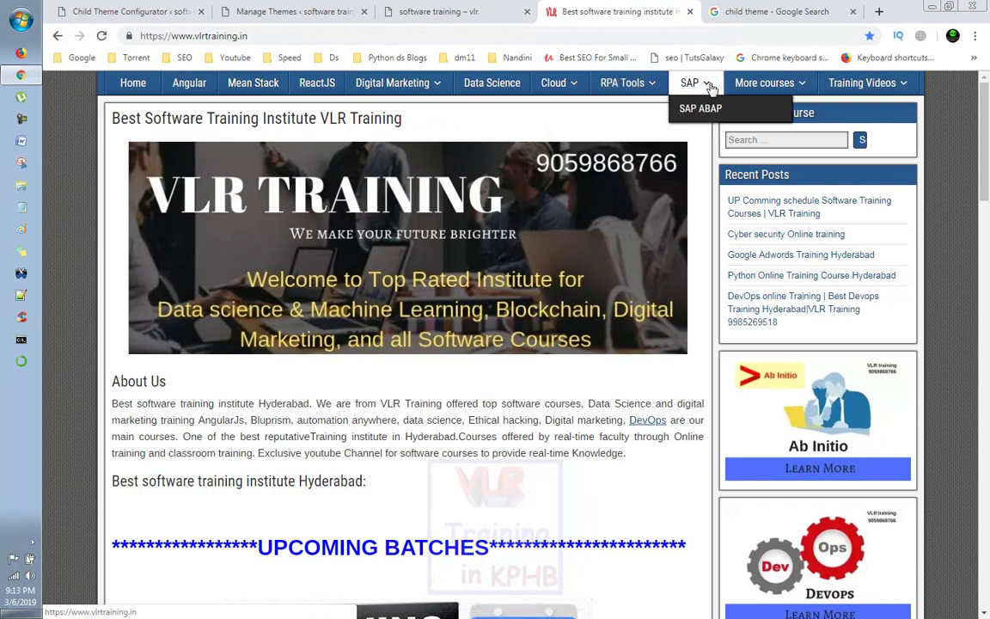
mouse_move(838, 82)
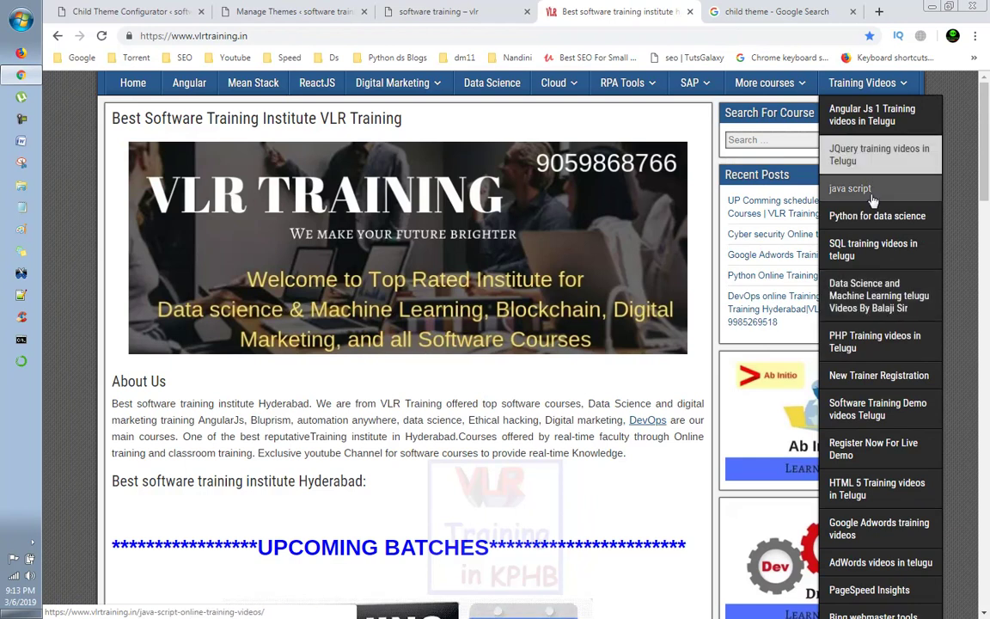
Step: Open the Mean Stack Online Training page and scroll through its course details
click(241, 90)
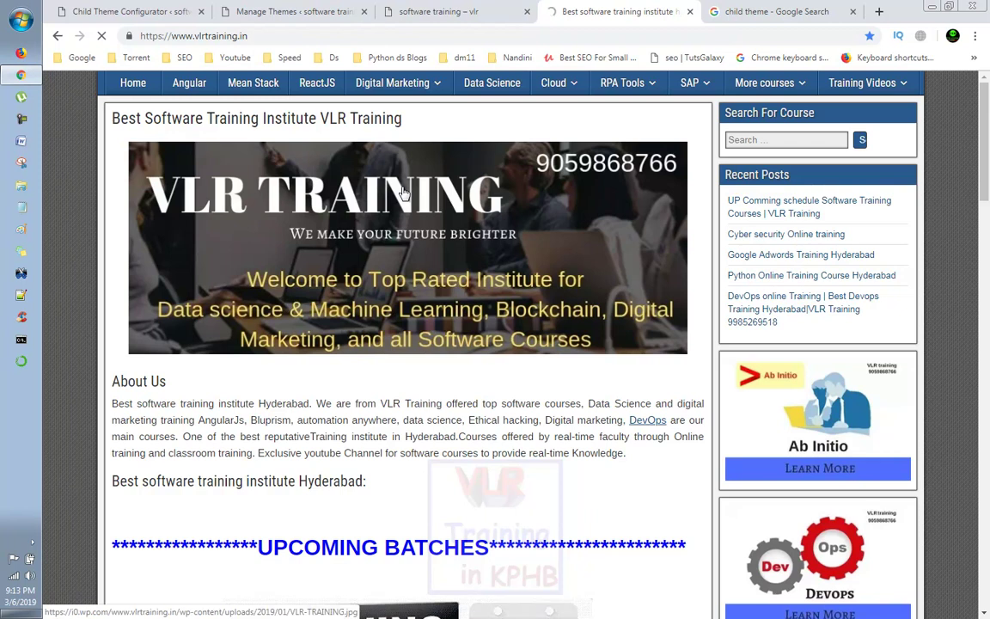
scroll(404, 193, down, 1)
scroll(404, 193, up, 1)
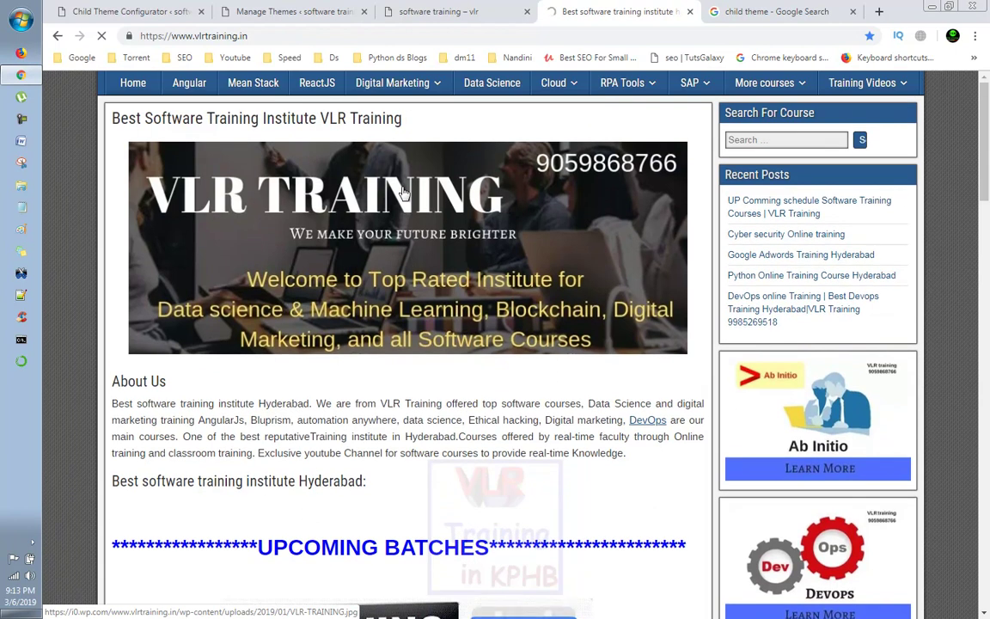
scroll(408, 285, down, 3)
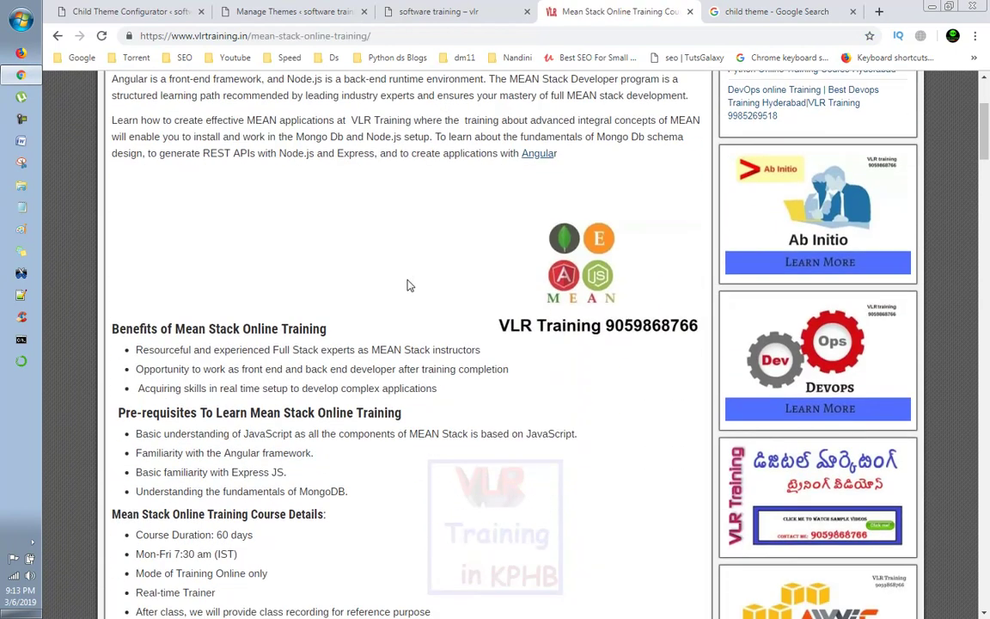